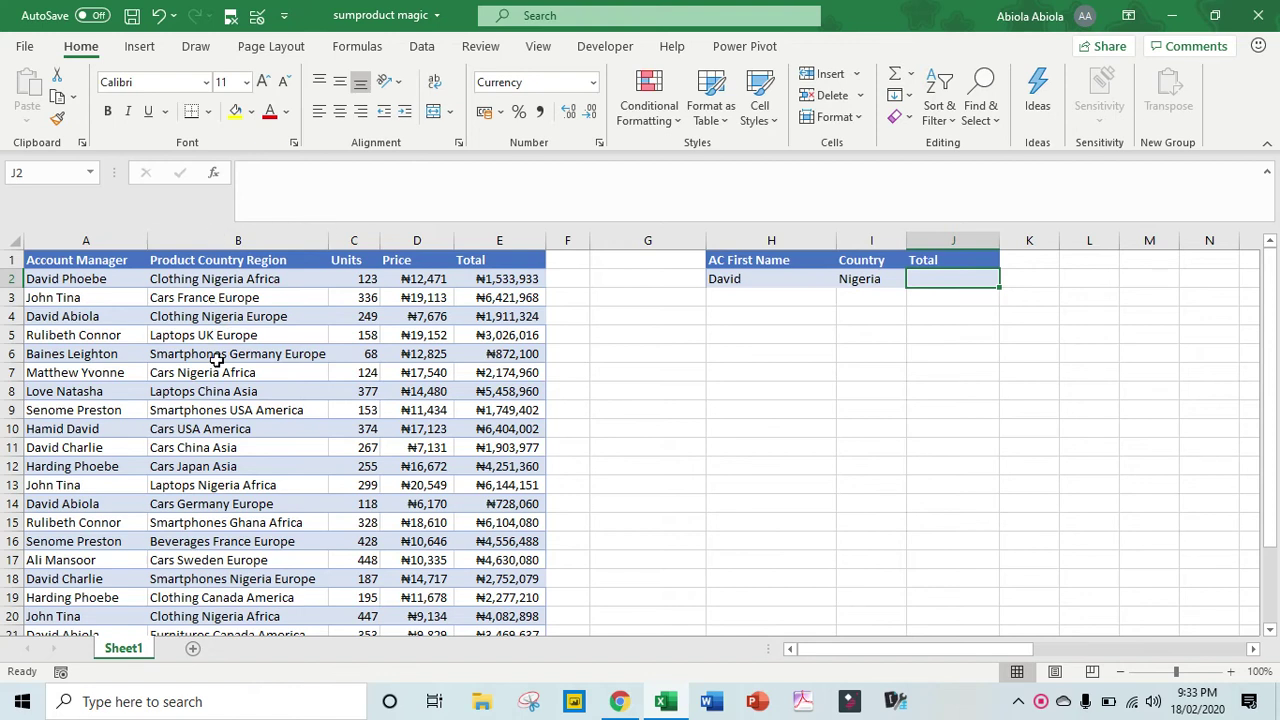
Step: Check the list of defined names, and start a SUMPRODUCT formula in cell J2
{"action": "left_click", "coordinate": [90, 172]}
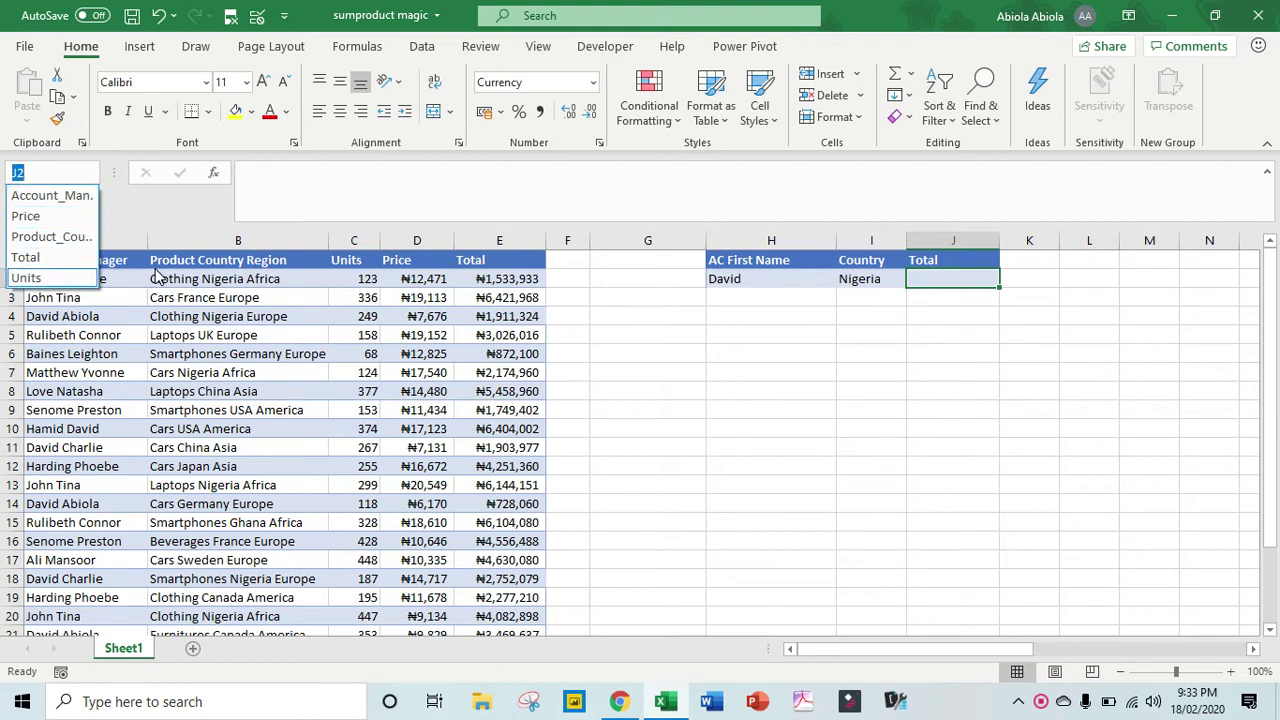
{"action": "left_click", "coordinate": [954, 277]}
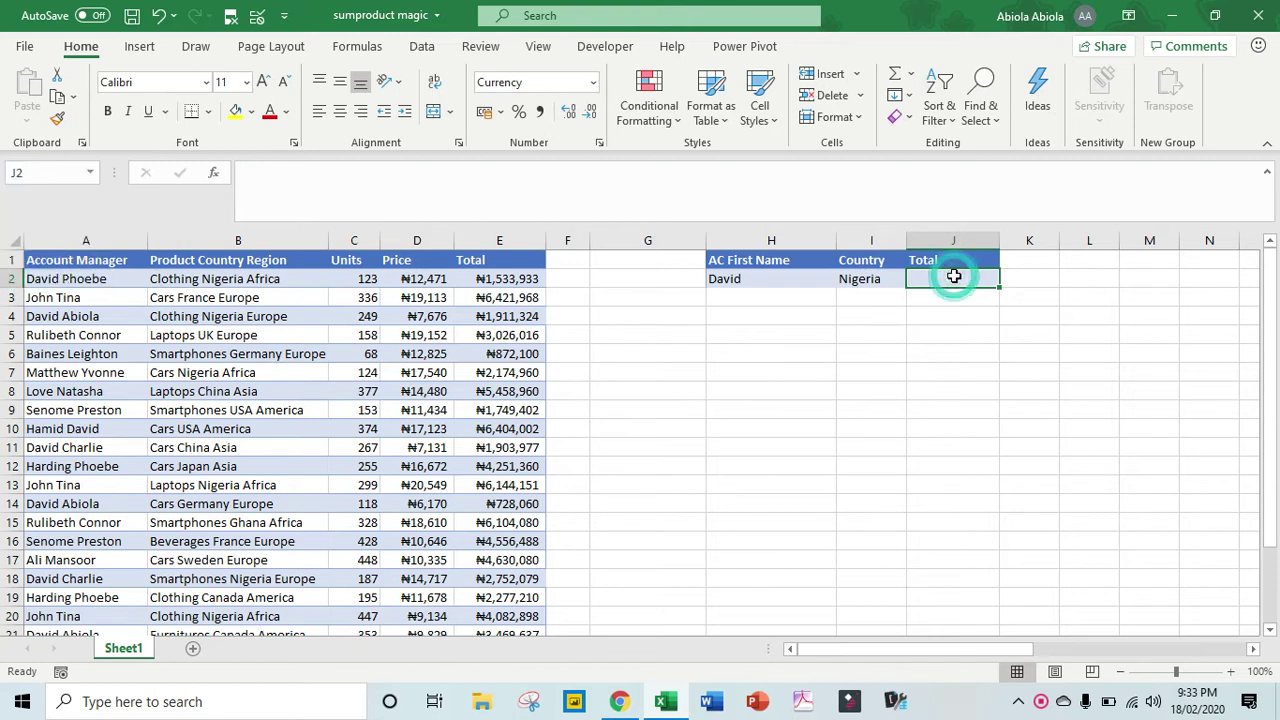
{"action": "type", "text": "=sum"}
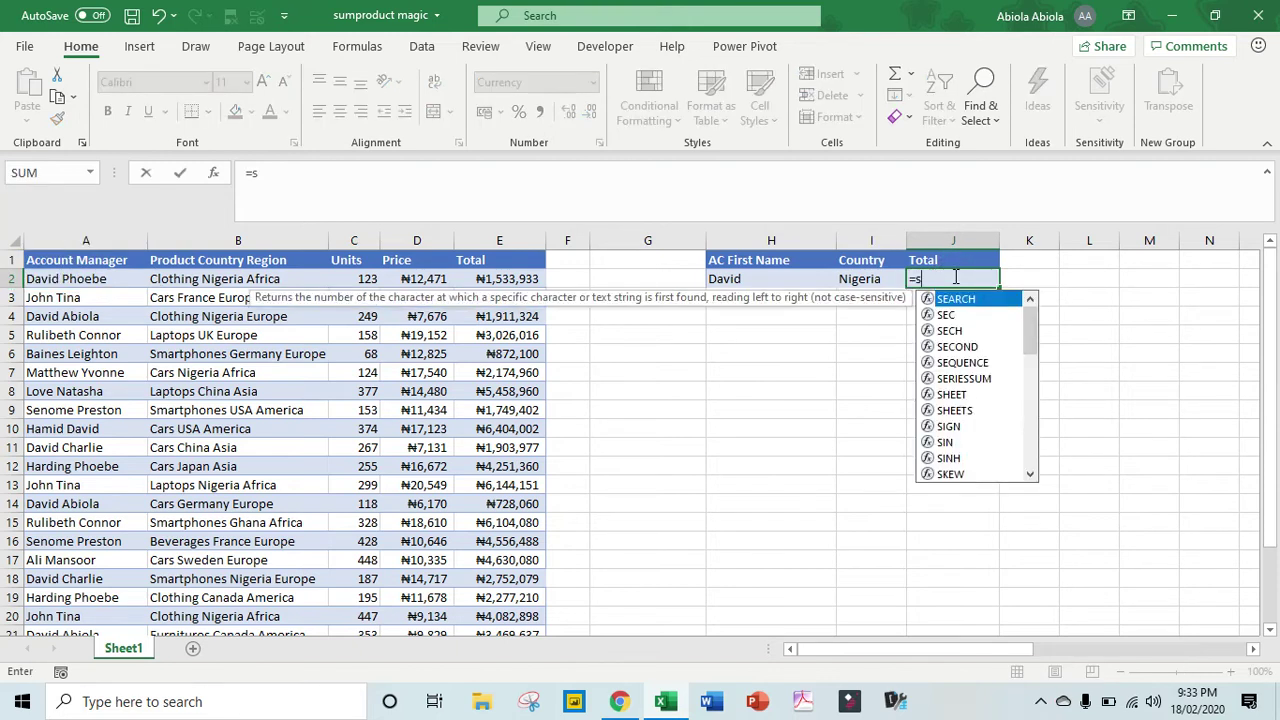
{"action": "key", "text": "Down"}
{"action": "key", "text": "Down"}
{"action": "key", "text": "Down"}
{"action": "key", "text": "Tab"}
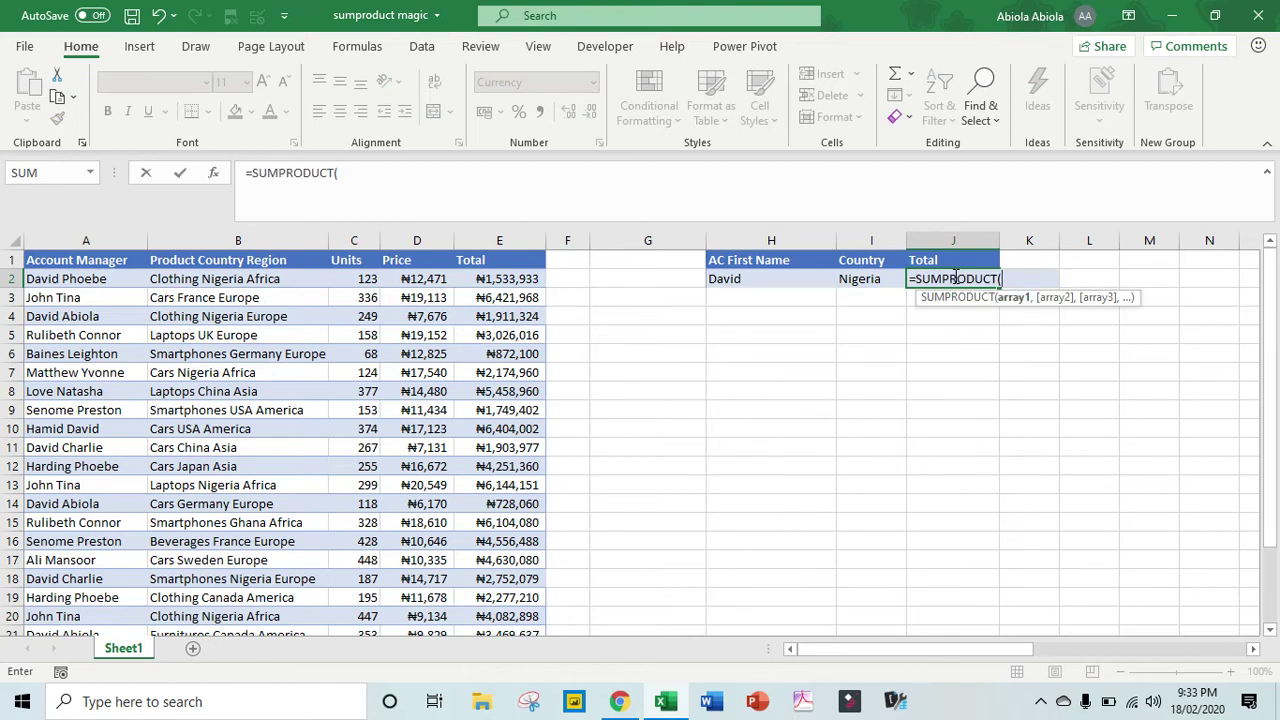
Step: Add three opening parentheses and a MID function to the formula, with the named range Product_Country_Region as its text argument
{"action": "type", "text": "(((mi"}
{"action": "key", "text": "Tab"}
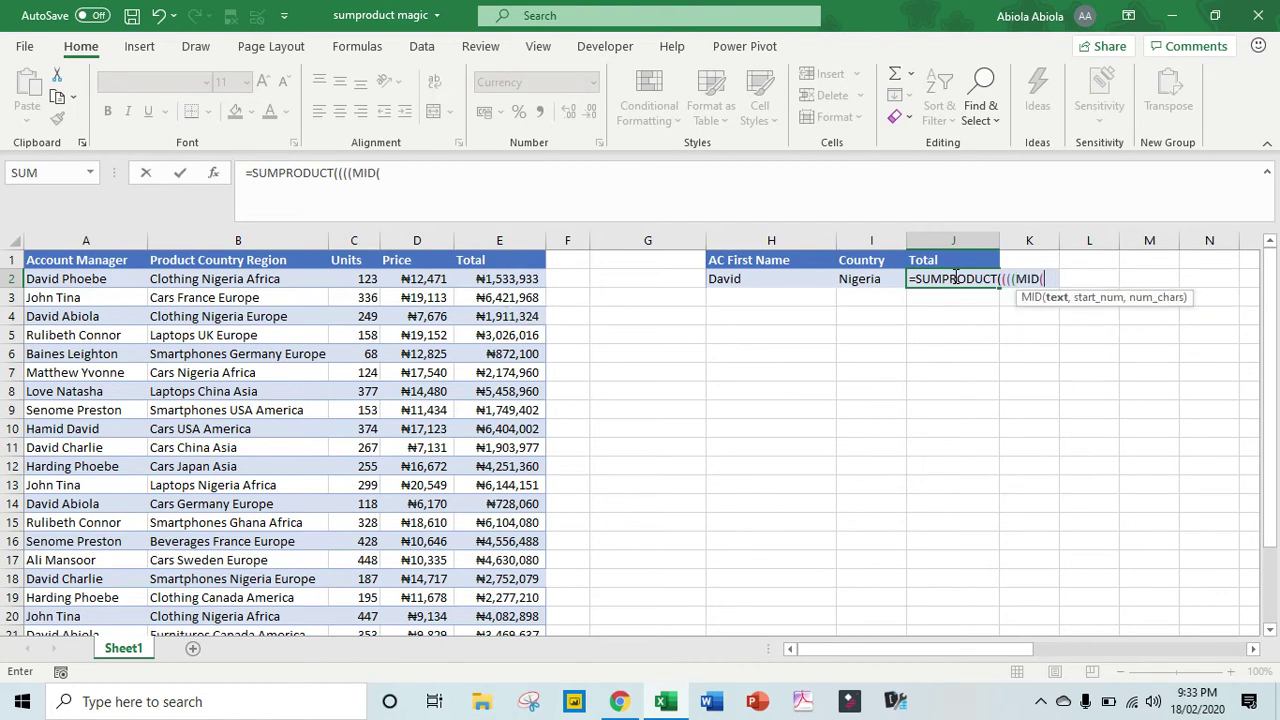
{"action": "type", "text": "prod"}
{"action": "key", "text": "Down"}
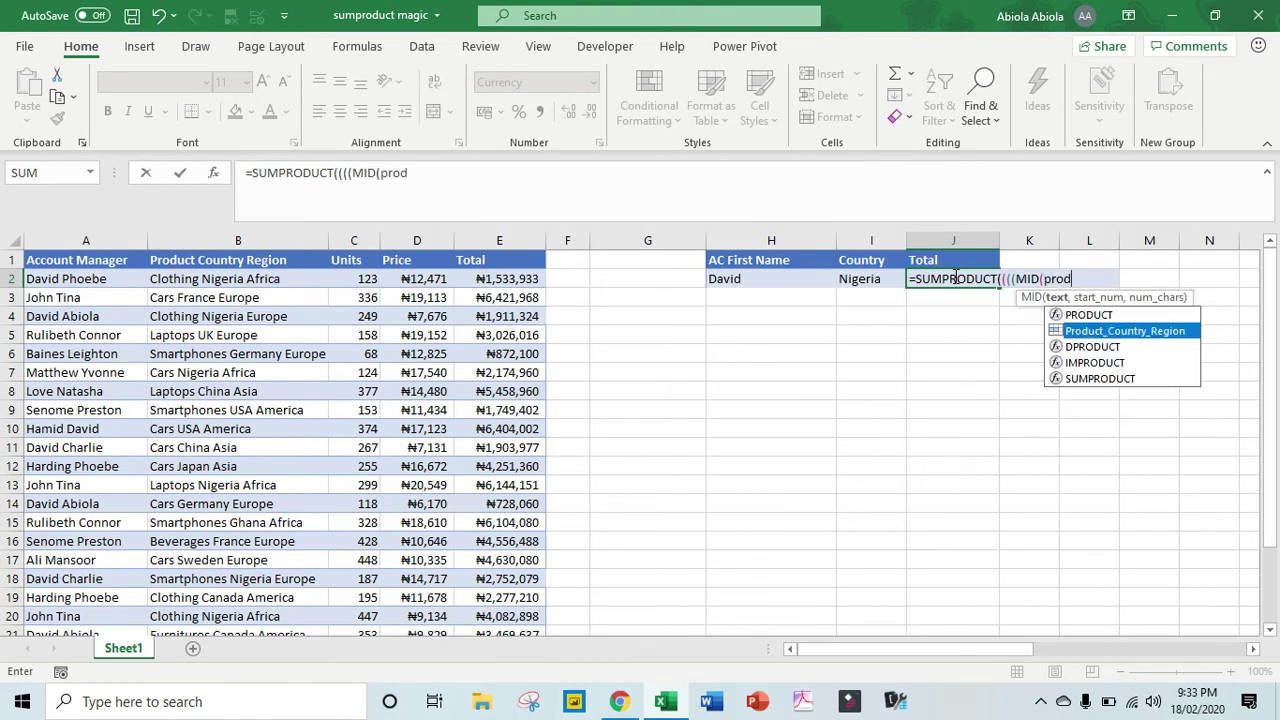
{"action": "key", "text": "Tab"}
{"action": "type", "text": ","}
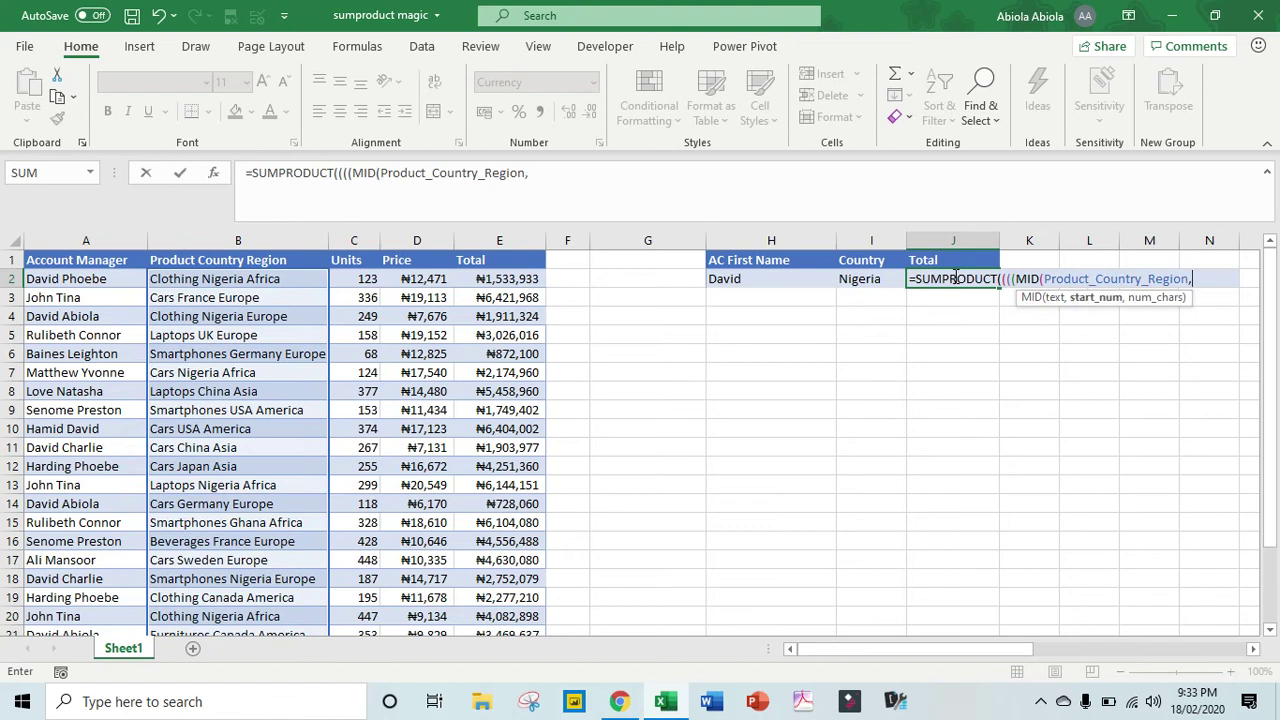
Step: Set MID's start position to one character past the first space with FIND(" ",Product_Country_Region)+1
{"action": "type", "text": "find"}
{"action": "key", "text": "Tab"}
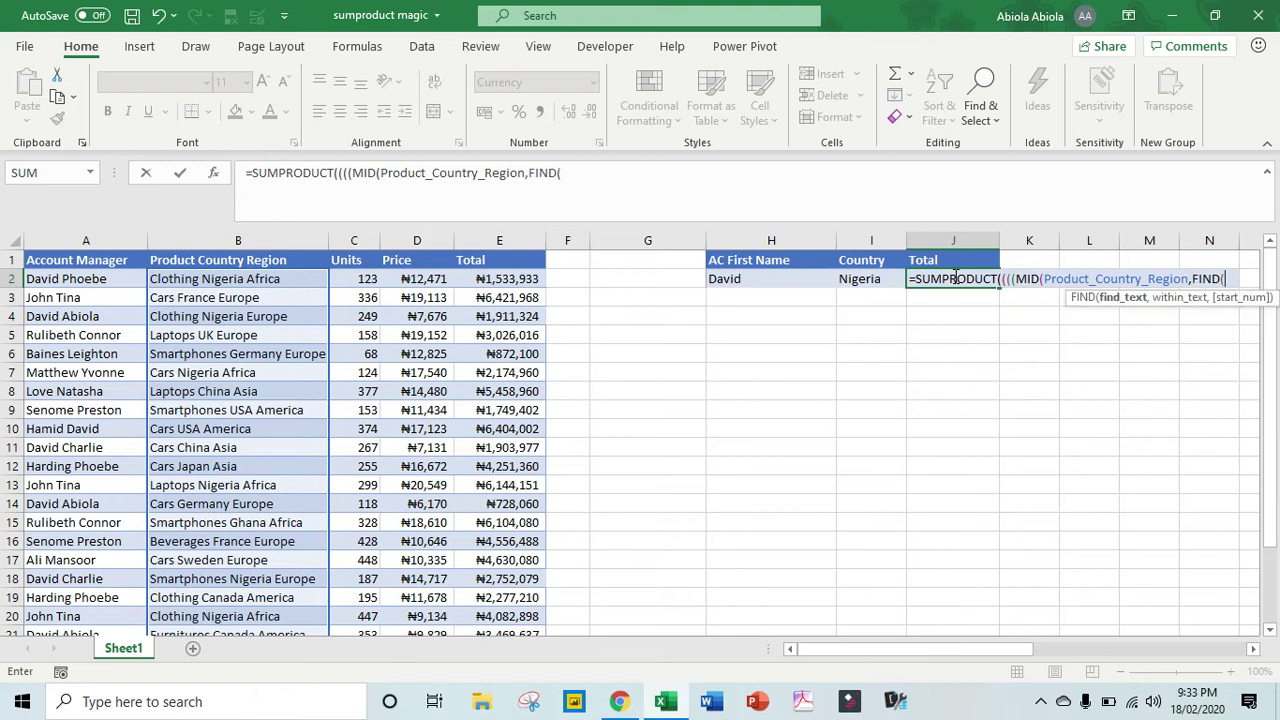
{"action": "type", "text": "\" \""}
{"action": "type", "text": ","}
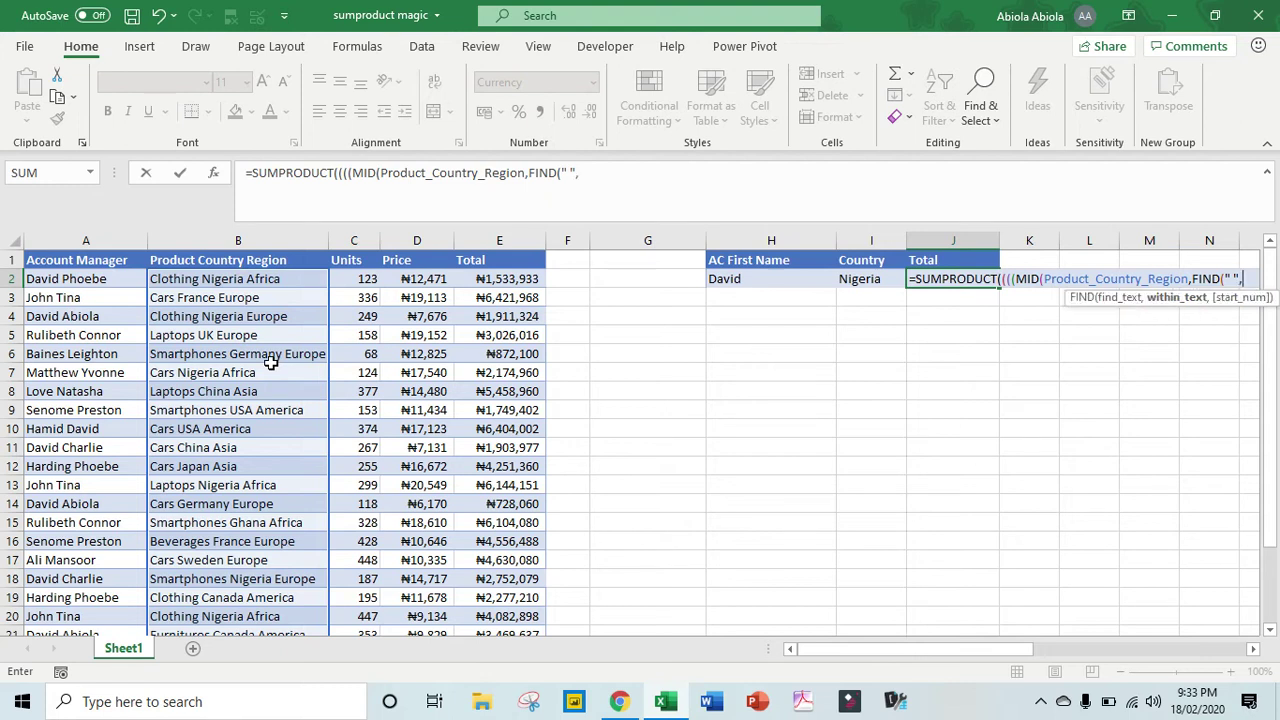
{"action": "type", "text": "prod"}
{"action": "key", "text": "Down"}
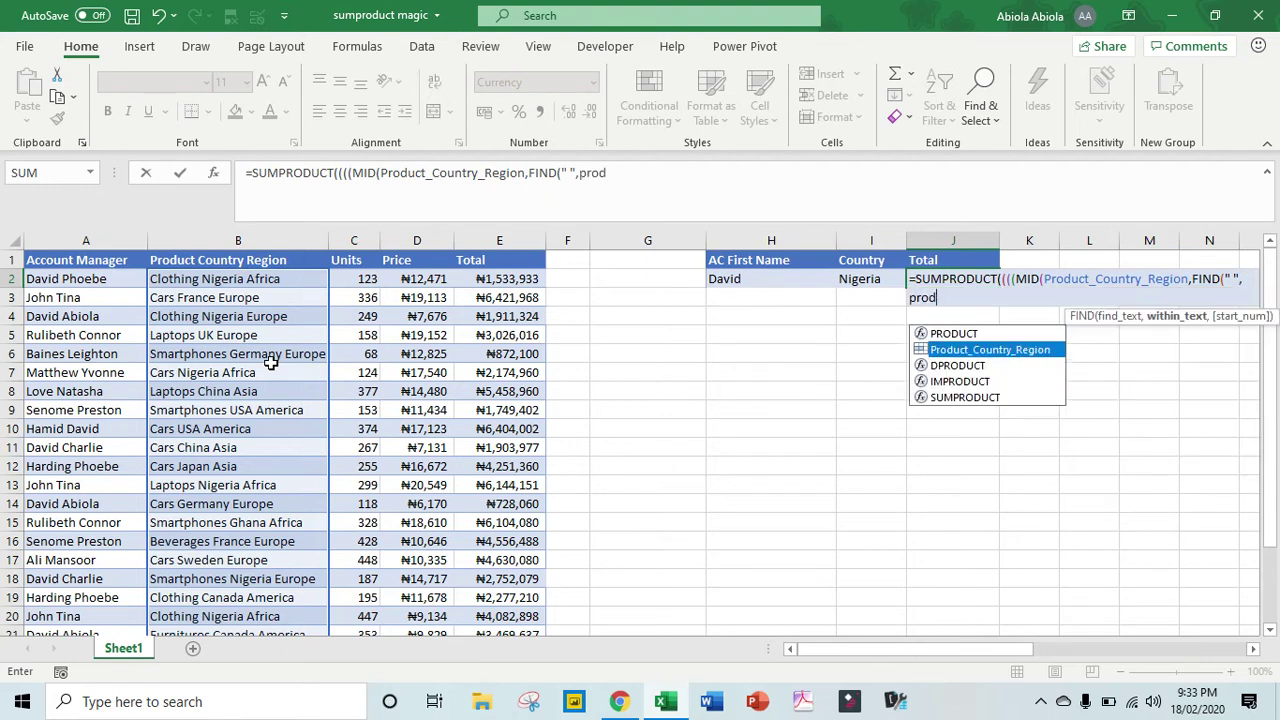
{"action": "key", "text": "Tab"}
{"action": "type", "text": ")+"}
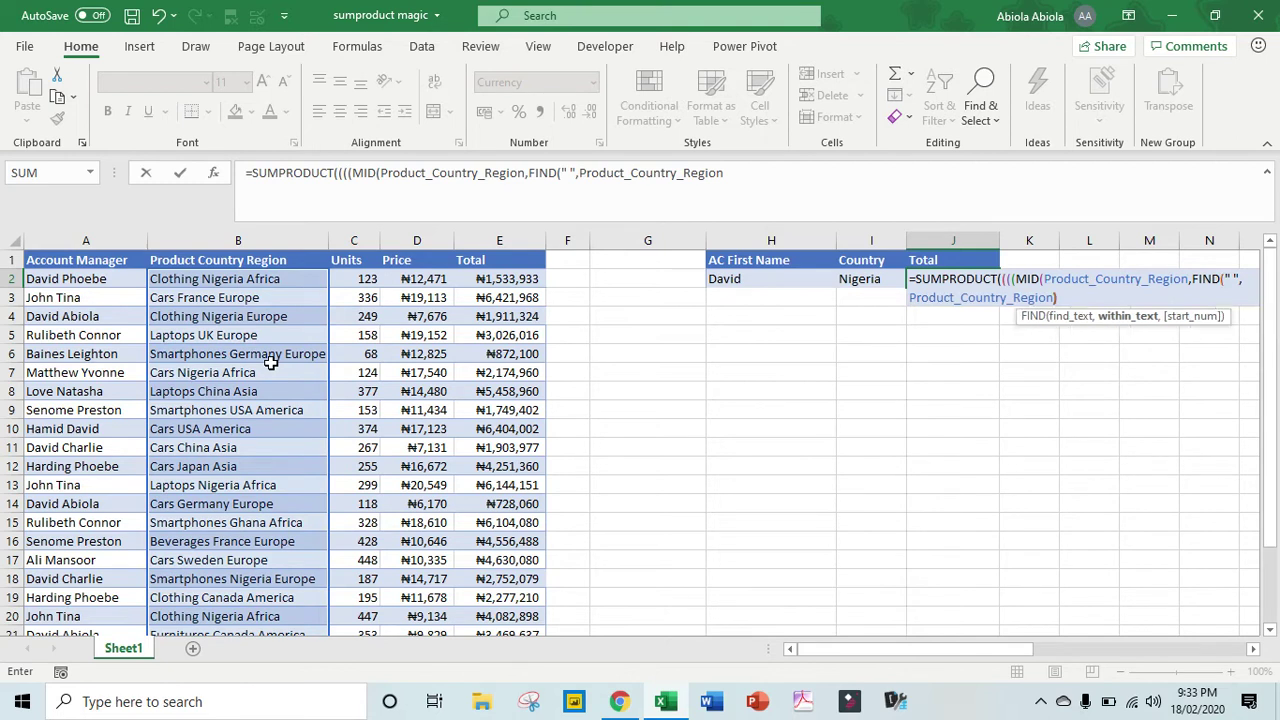
{"action": "type", "text": "1"}
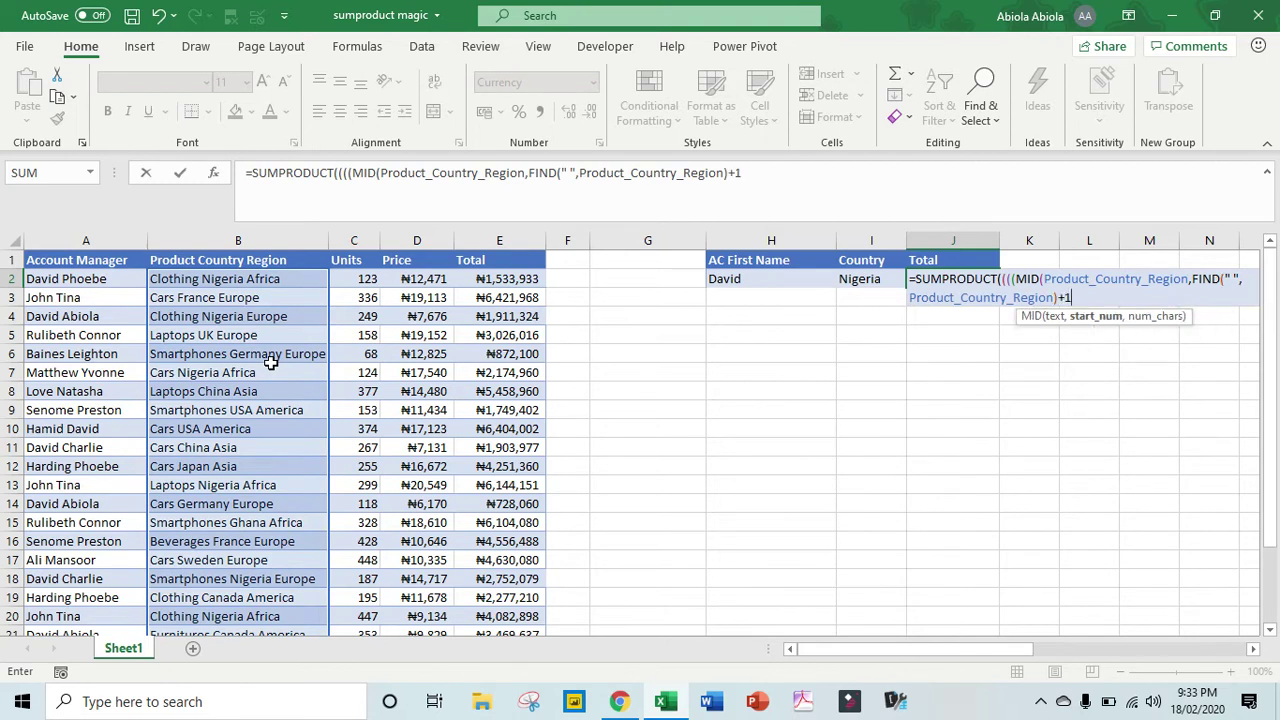
Step: Begin MID's character count with a FIND that searches for " " within Product_Country_Region, ready for its start number
{"action": "type", "text": ",FIND(\""}
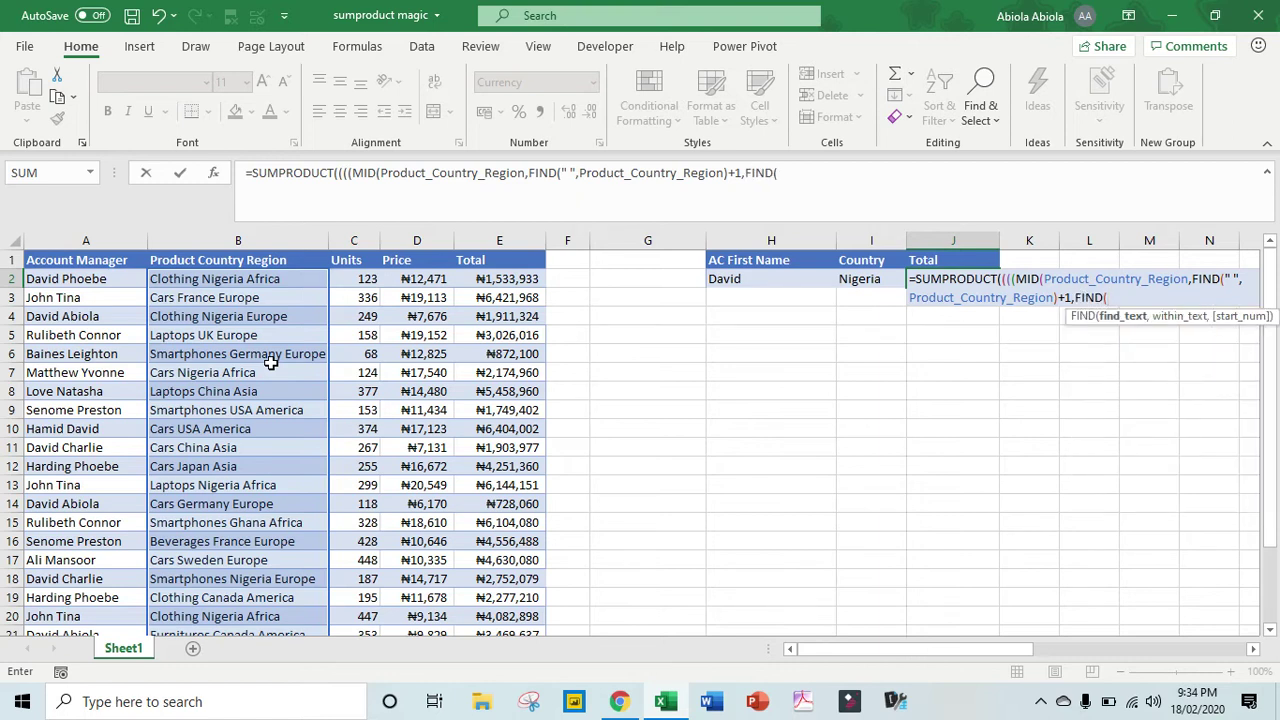
{"action": "type", "text": " \","}
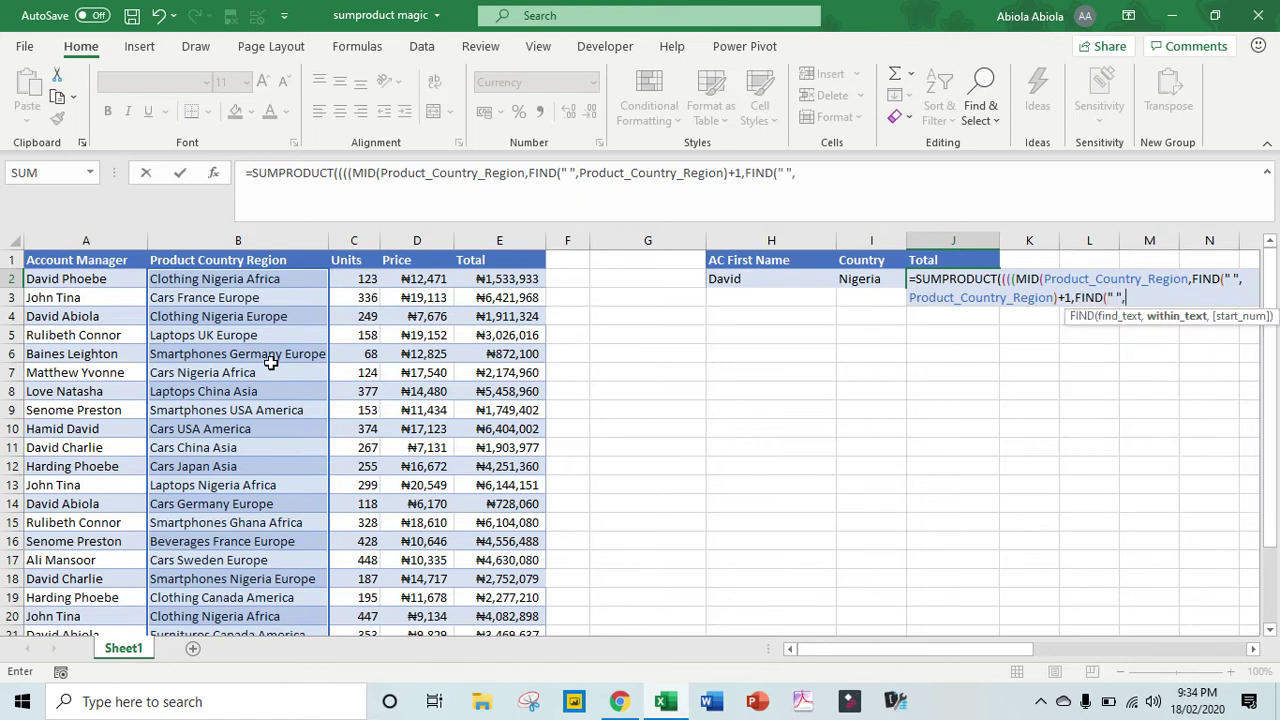
{"action": "type", "text": "prod"}
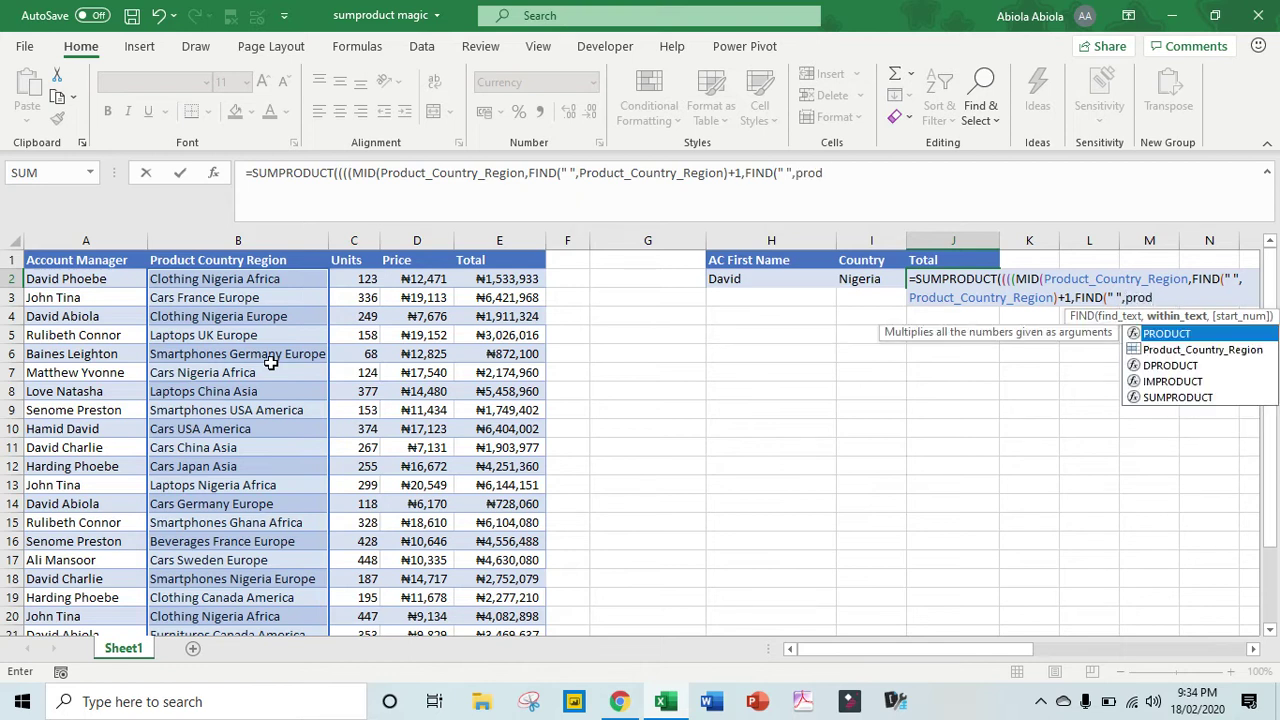
{"action": "key", "text": "Down"}
{"action": "key", "text": "Tab"}
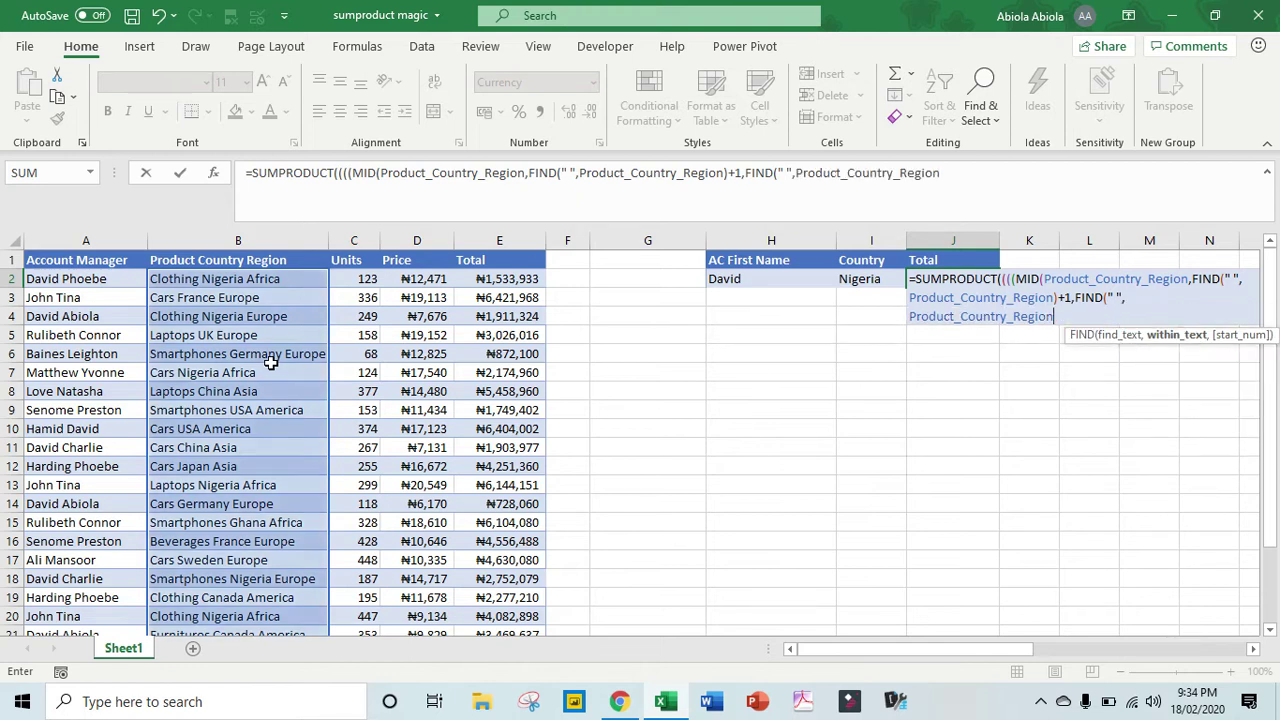
{"action": "type", "text": ","}
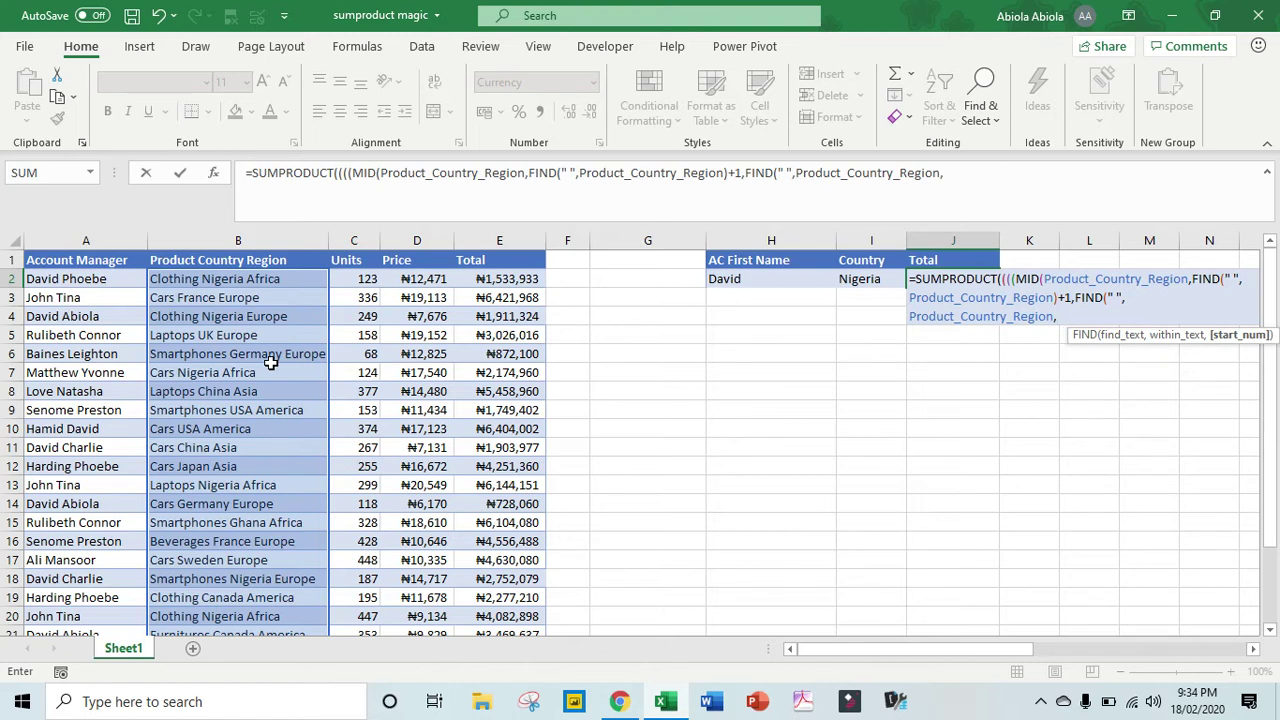
Step: Nest FIND(" ",Product_Country_Region)+1 as the start number of that FIND, and close the outer FIND
{"action": "type", "text": "fin"}
{"action": "key", "text": "Tab"}
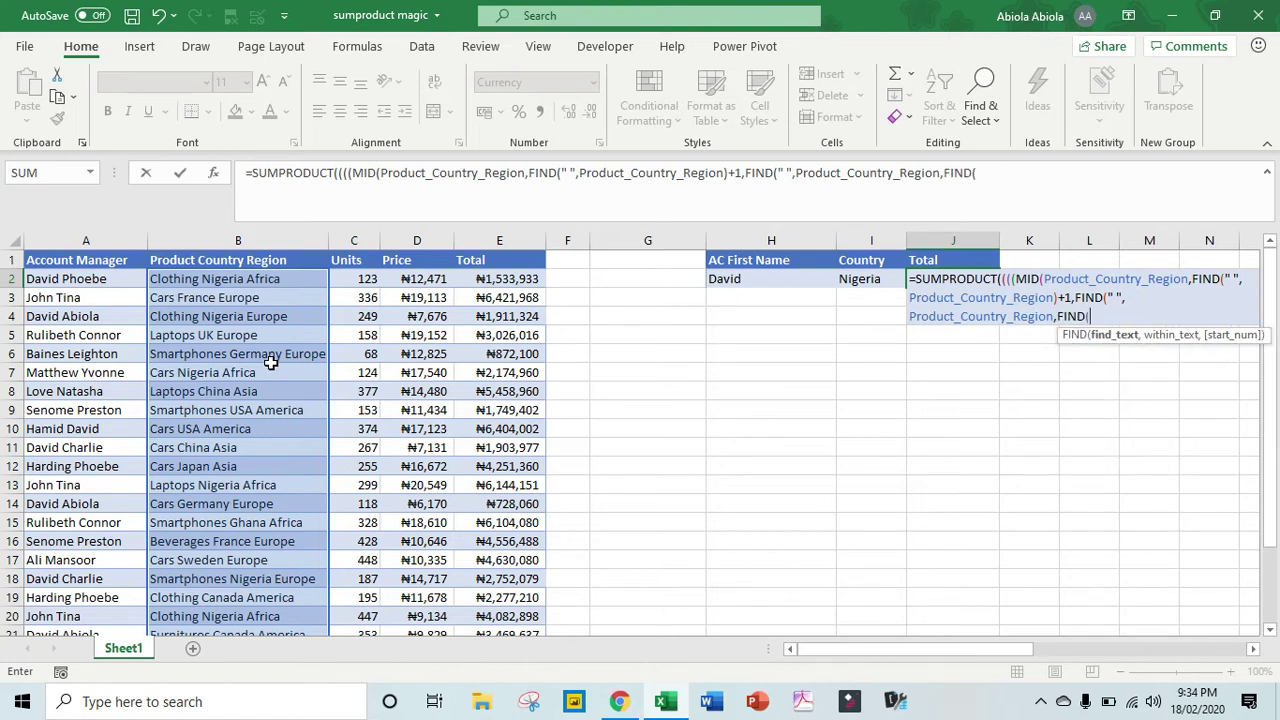
{"action": "type", "text": "\" \","}
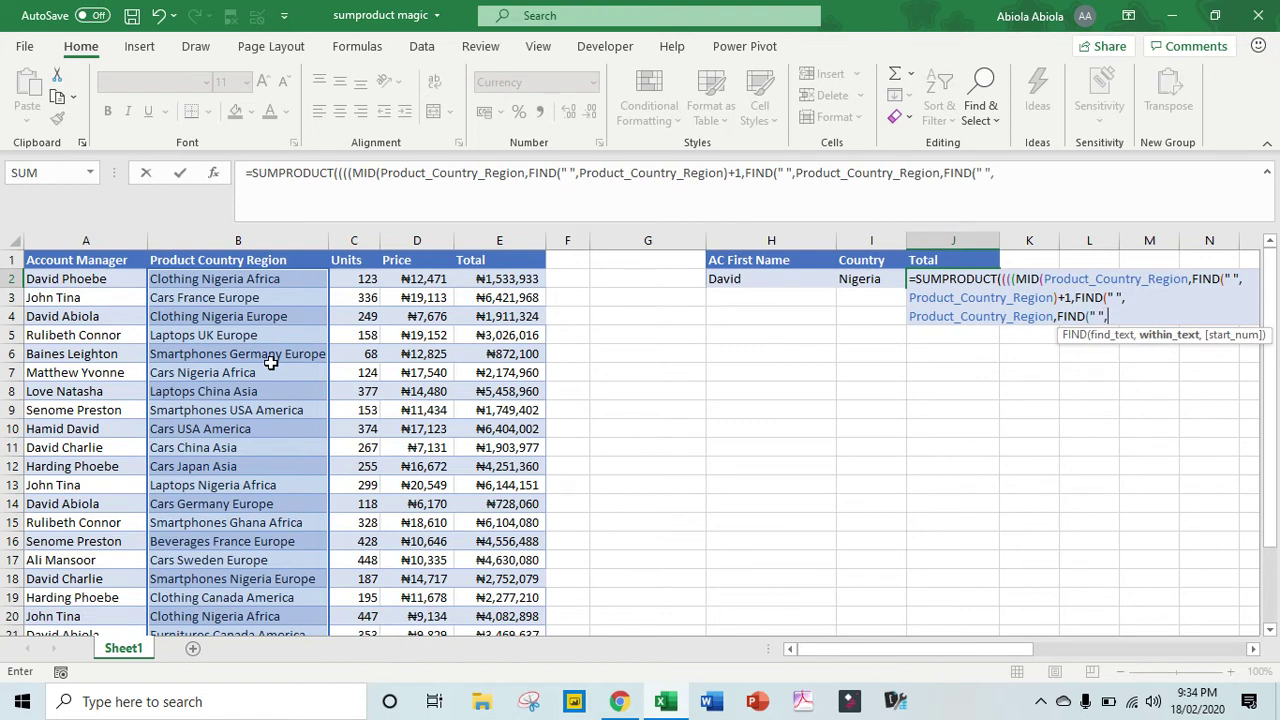
{"action": "type", "text": "prod"}
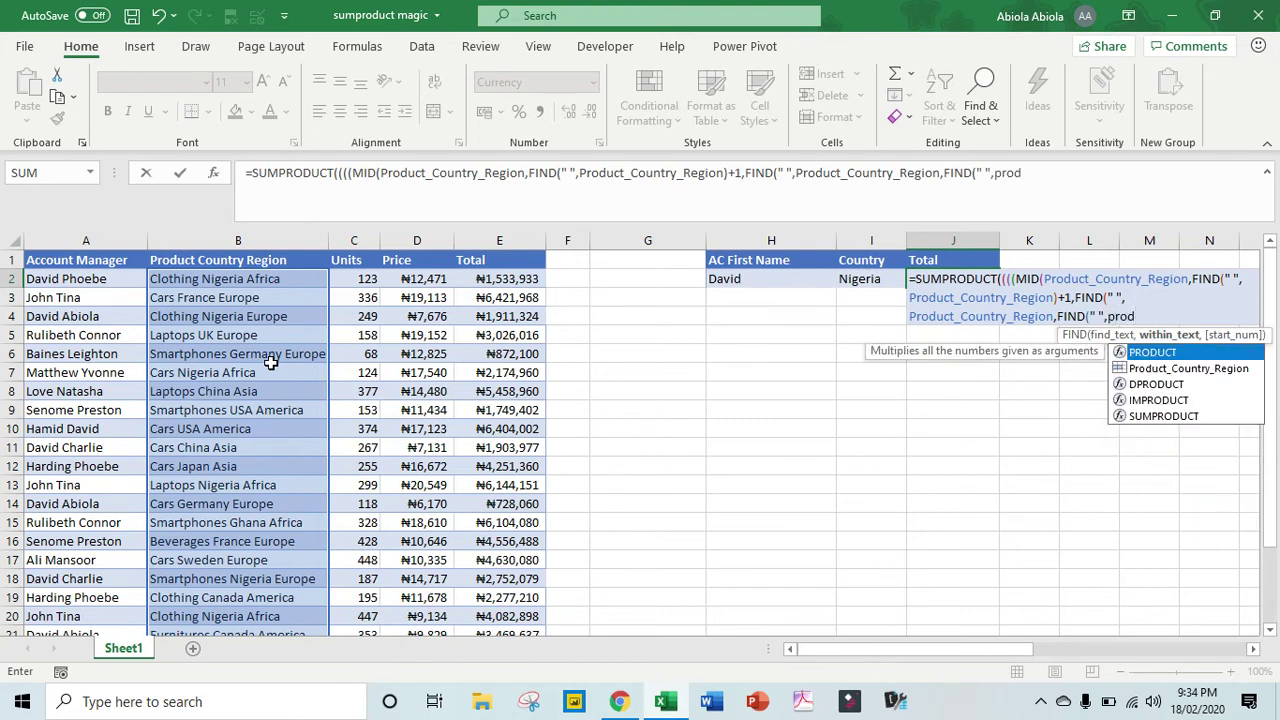
{"action": "key", "text": "Down"}
{"action": "key", "text": "Tab"}
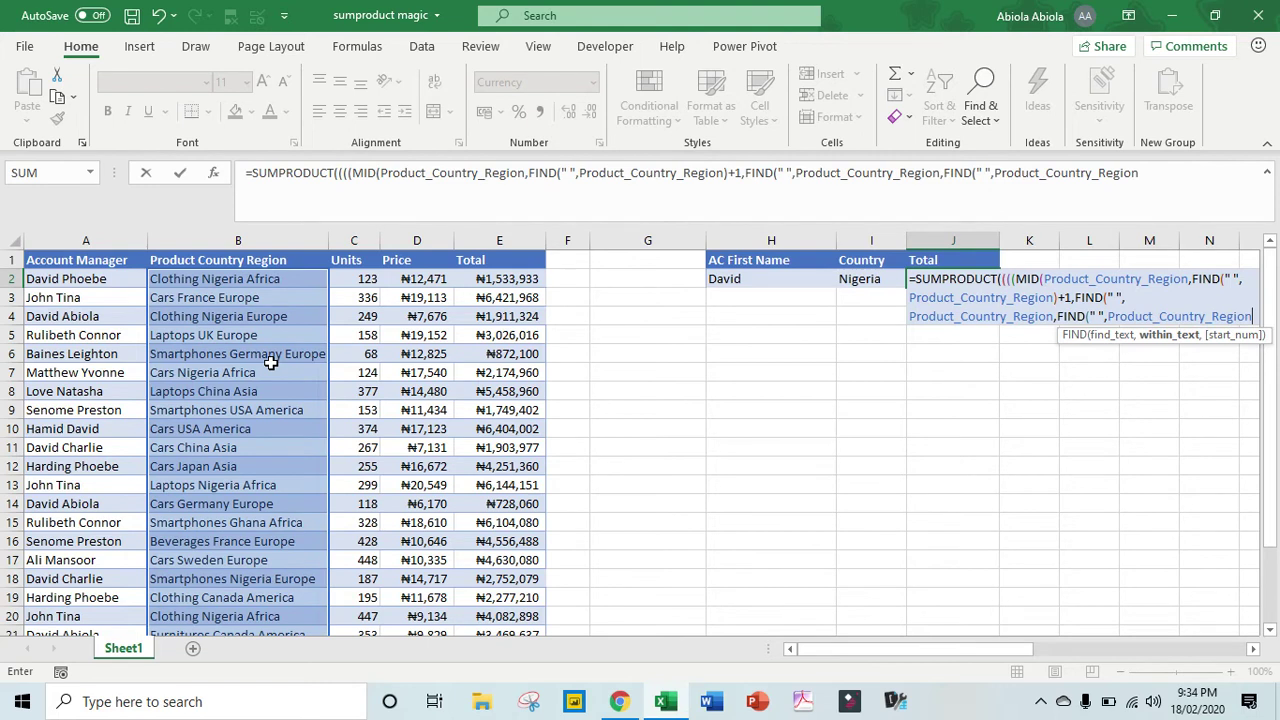
{"action": "type", "text": ")"}
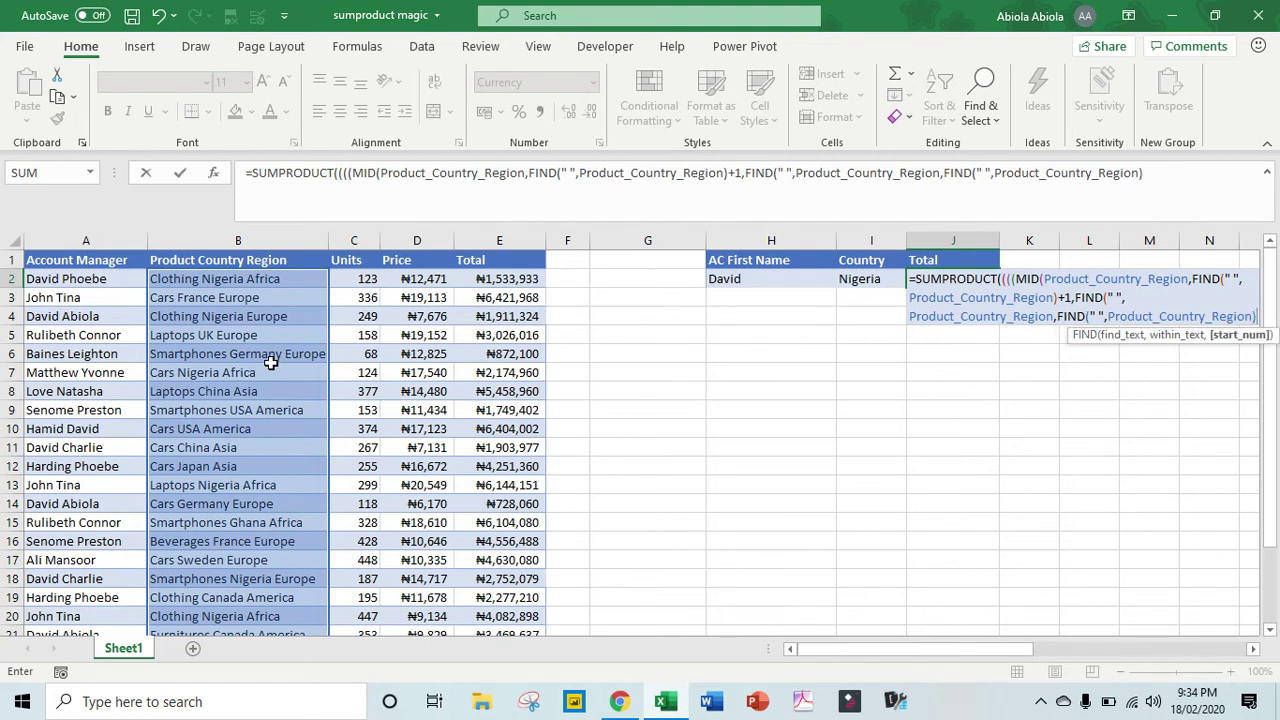
{"action": "type", "text": "+1"}
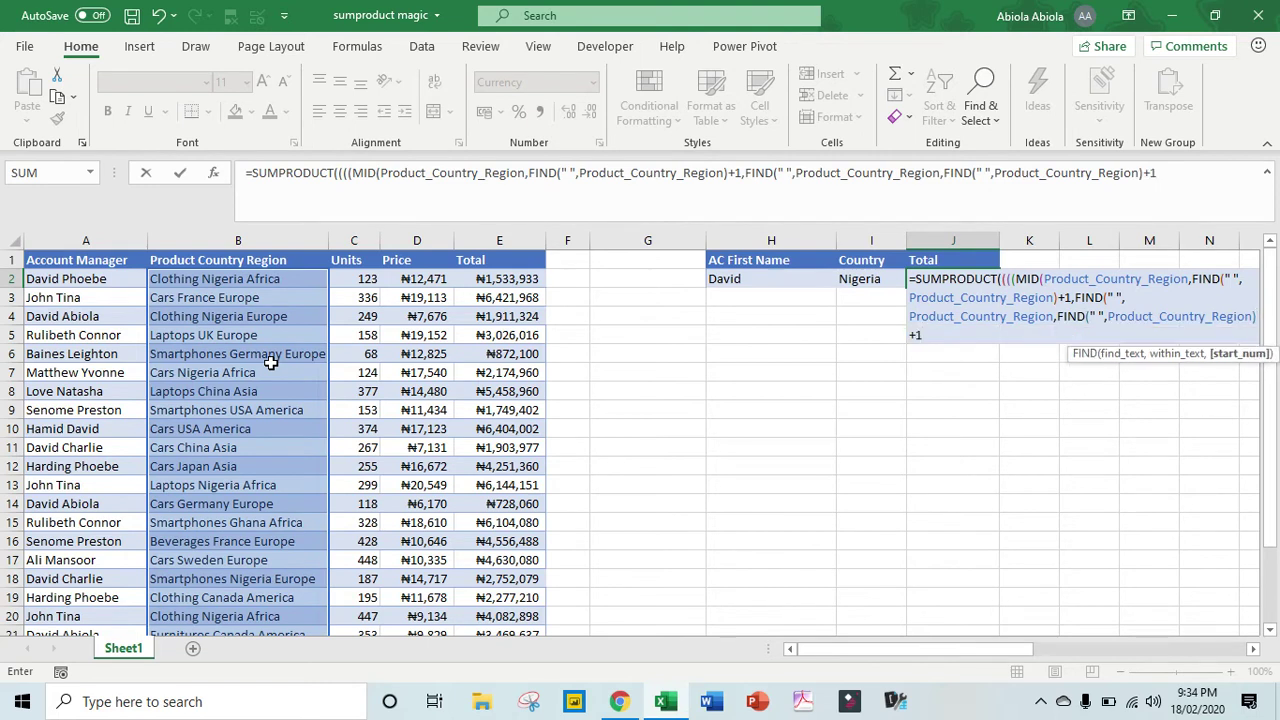
{"action": "type", "text": ")"}
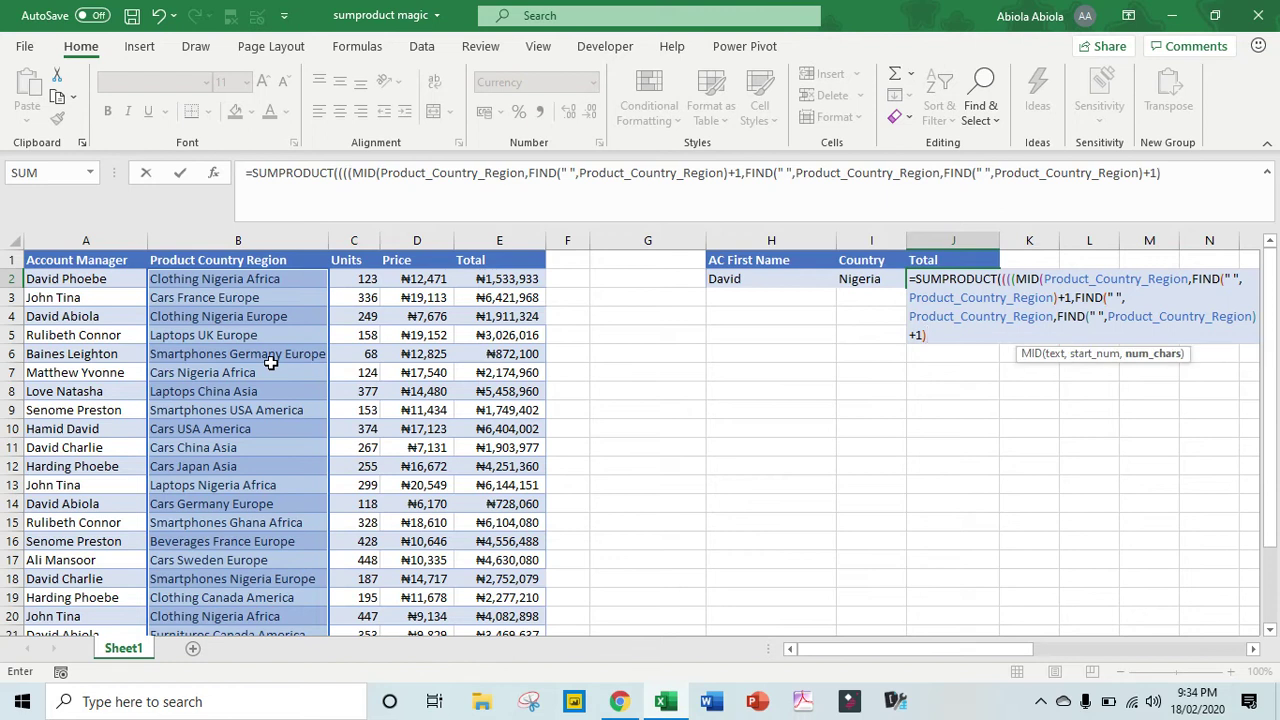
Step: Complete MID's character count by appending -FIND(" ",Product_Country_Region)-1, and close the MID function
{"action": "type", "text": "-FIND("}
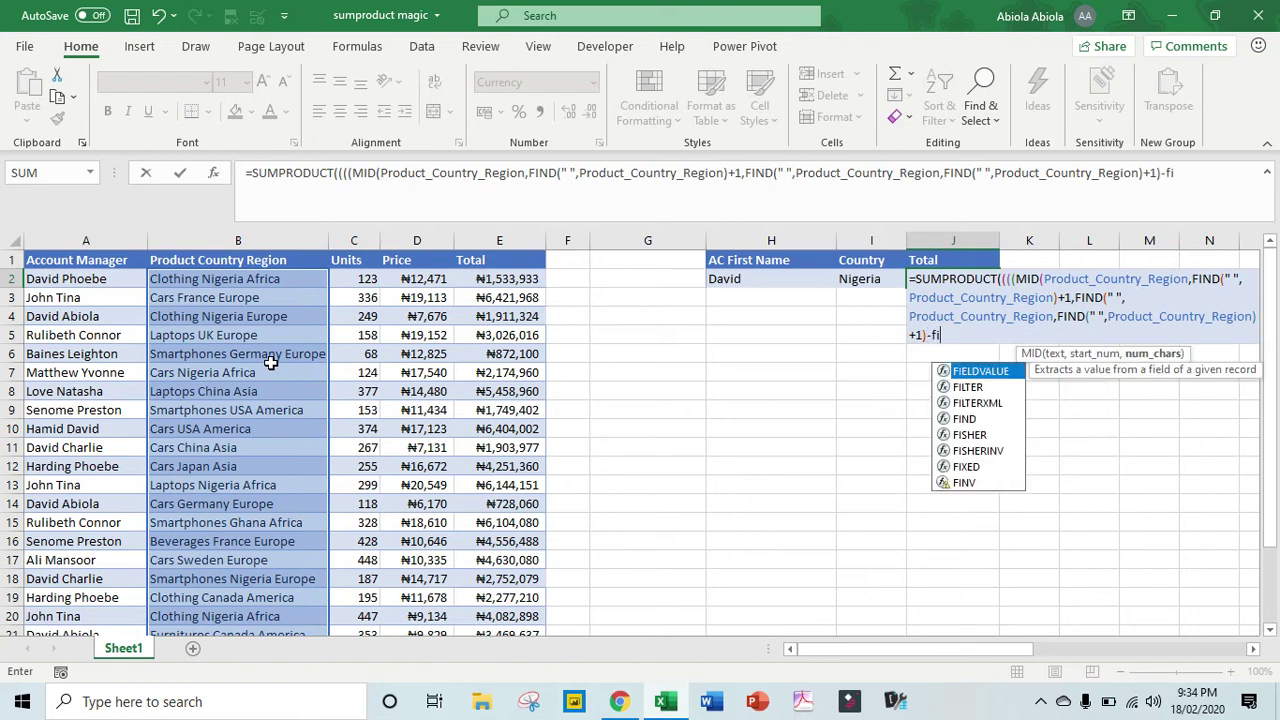
{"action": "type", "text": "\" "}
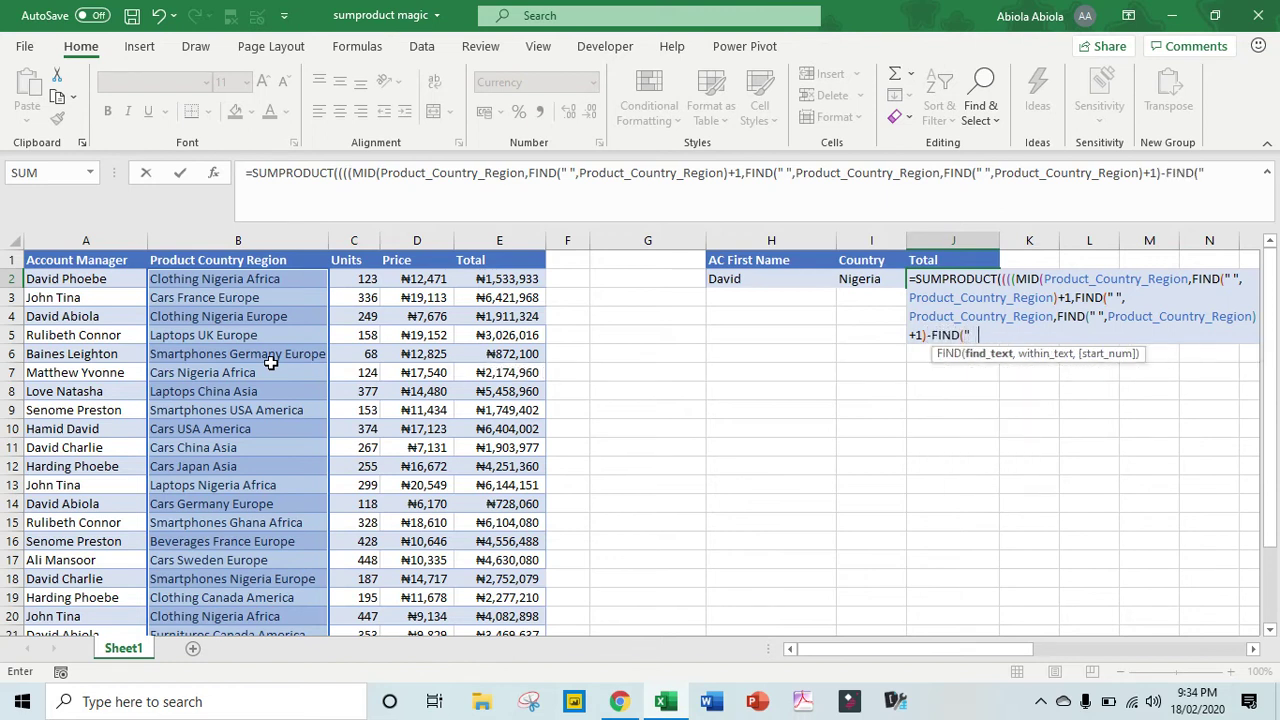
{"action": "type", "text": "\","}
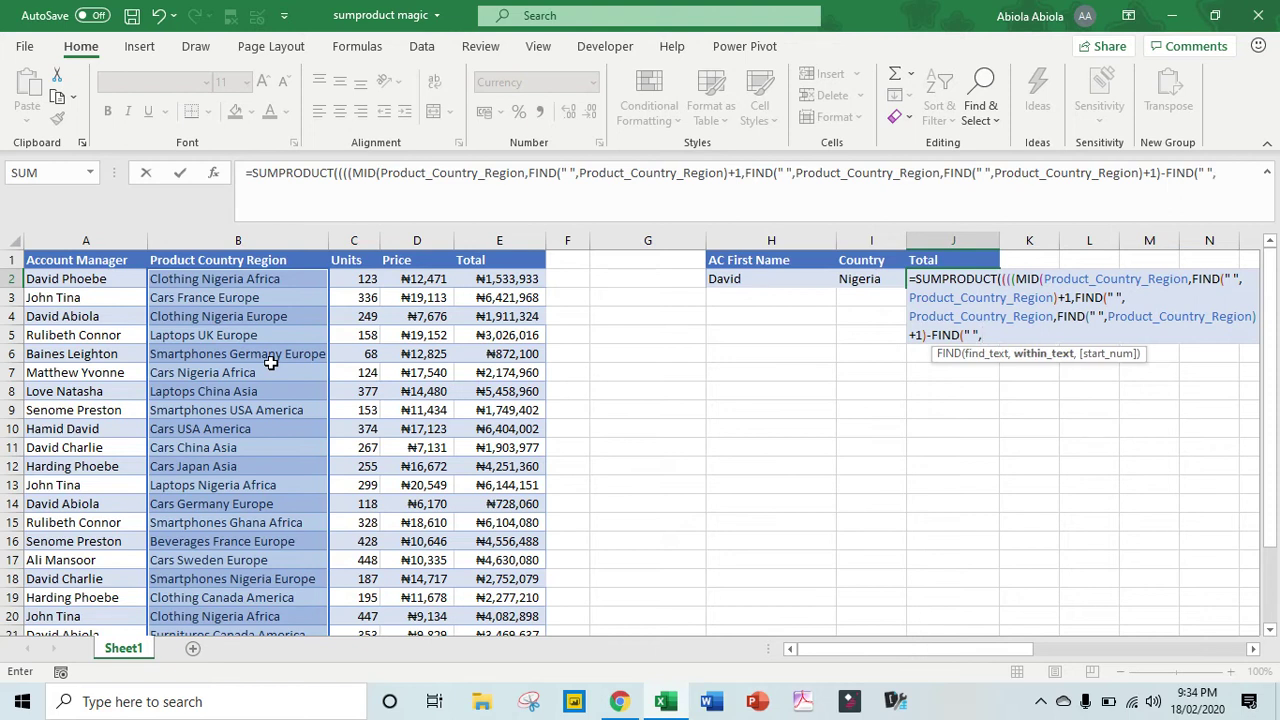
{"action": "type", "text": "prod"}
{"action": "key", "text": "Tab"}
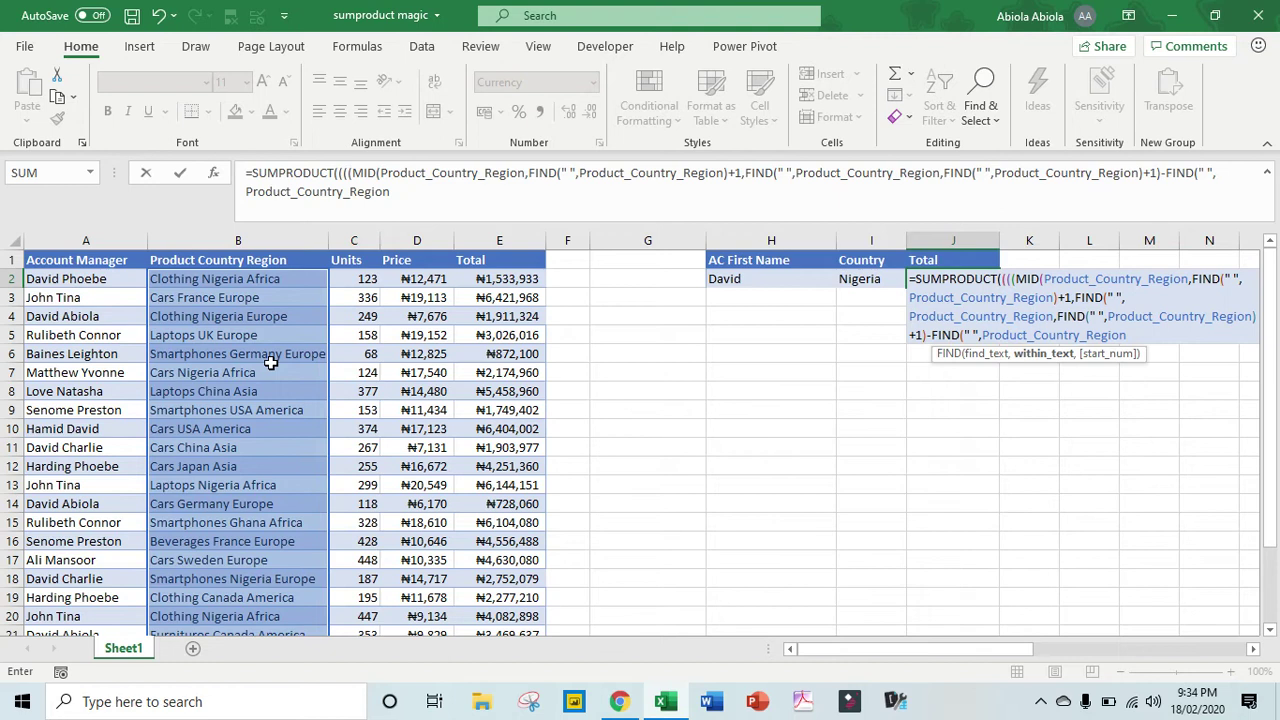
{"action": "type", "text": ")-1"}
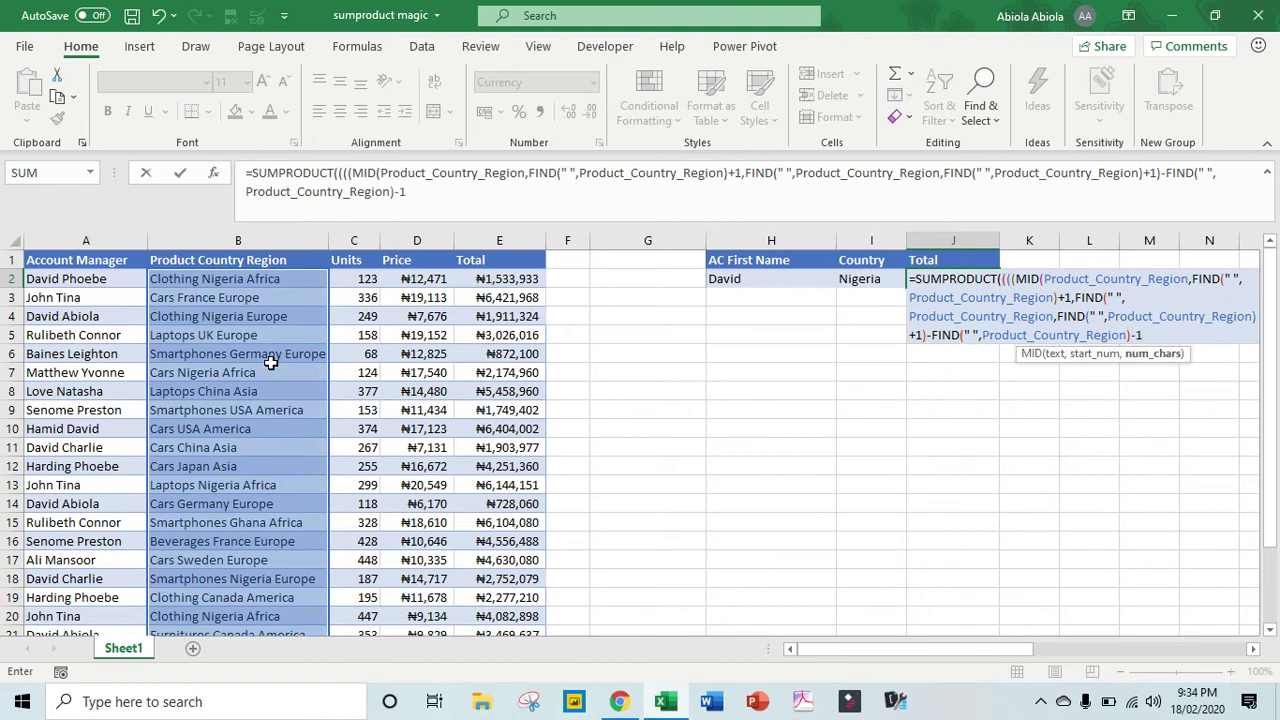
{"action": "type", "text": ")"}
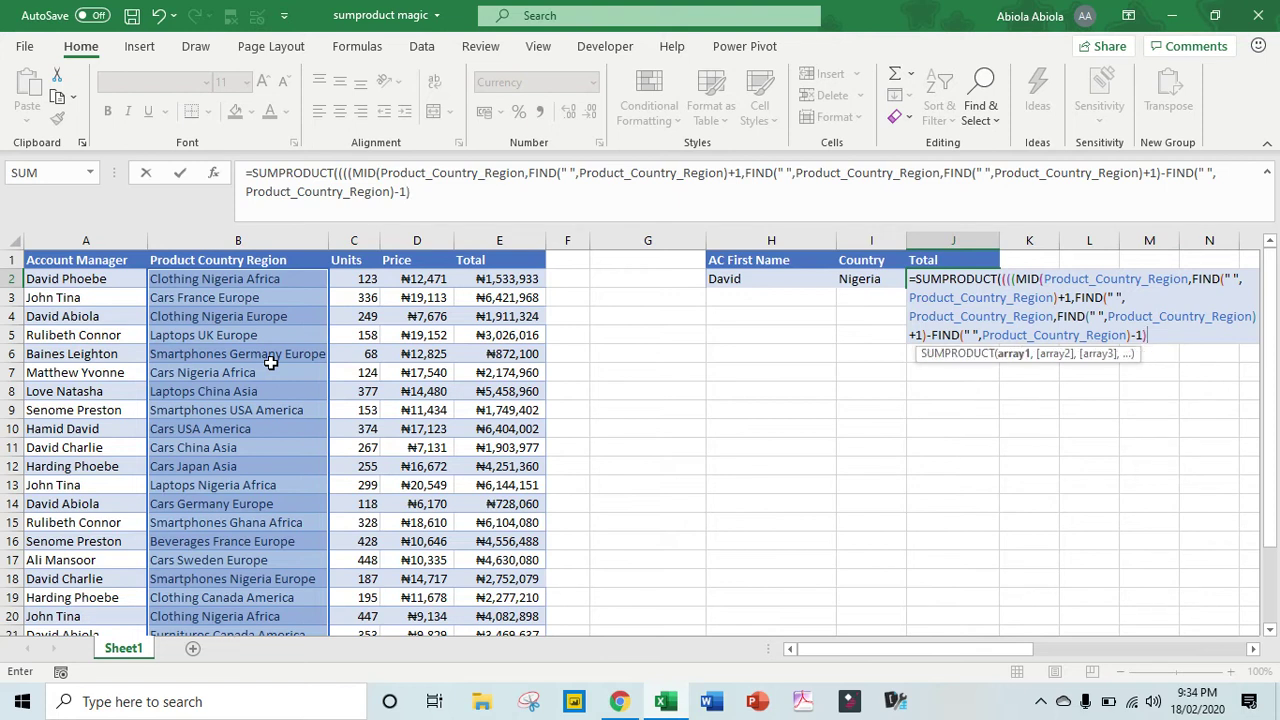
Step: Compare the MID result with the country in I2, close the two grouping parentheses, and open a multiplied second condition with *(
{"action": "type", "text": "="}
{"action": "left_click", "coordinate": [876, 280]}
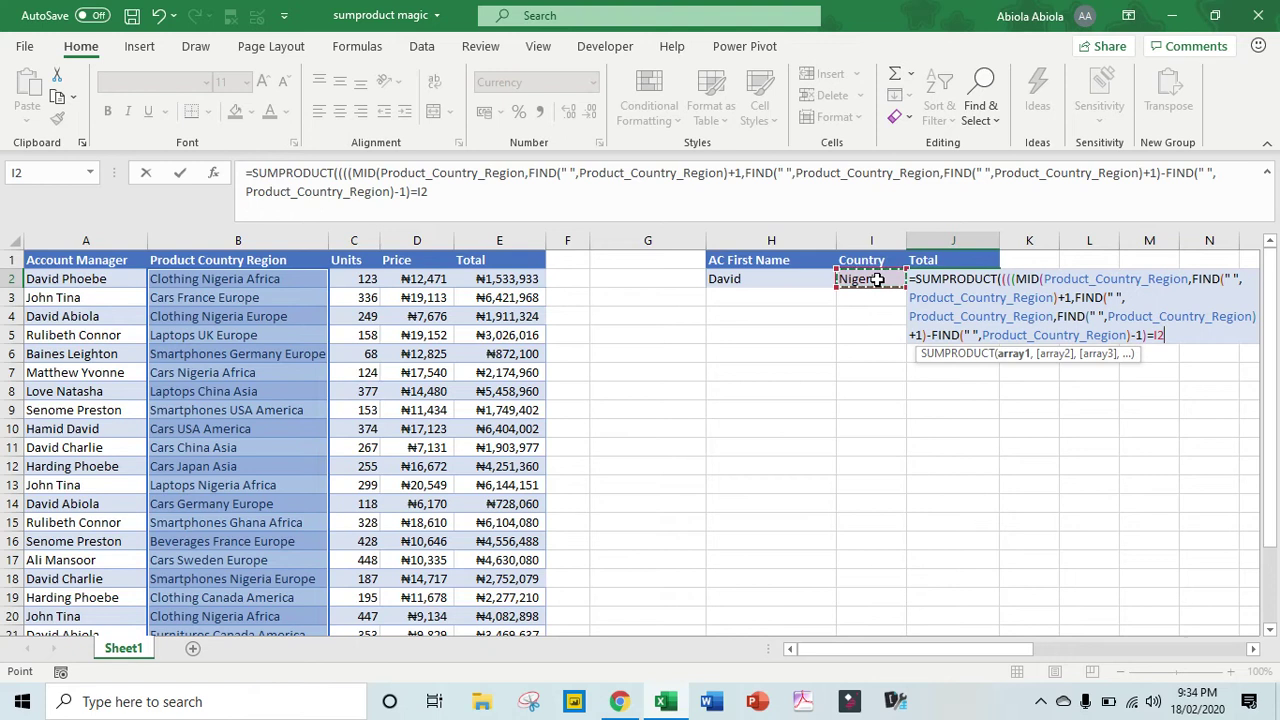
{"action": "type", "text": "))*("}
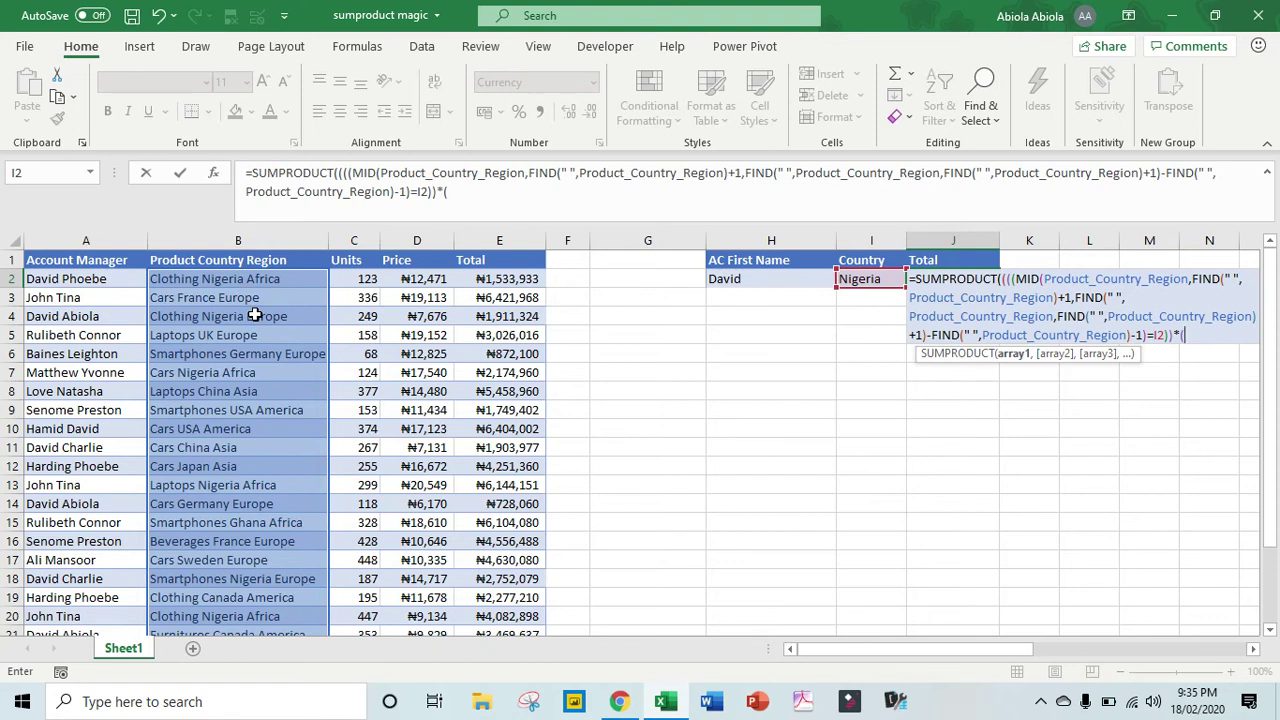
Step: Begin the second condition with a LEFT function on Account_Manager, ready for its number of characters
{"action": "type", "text": "LEFT("}
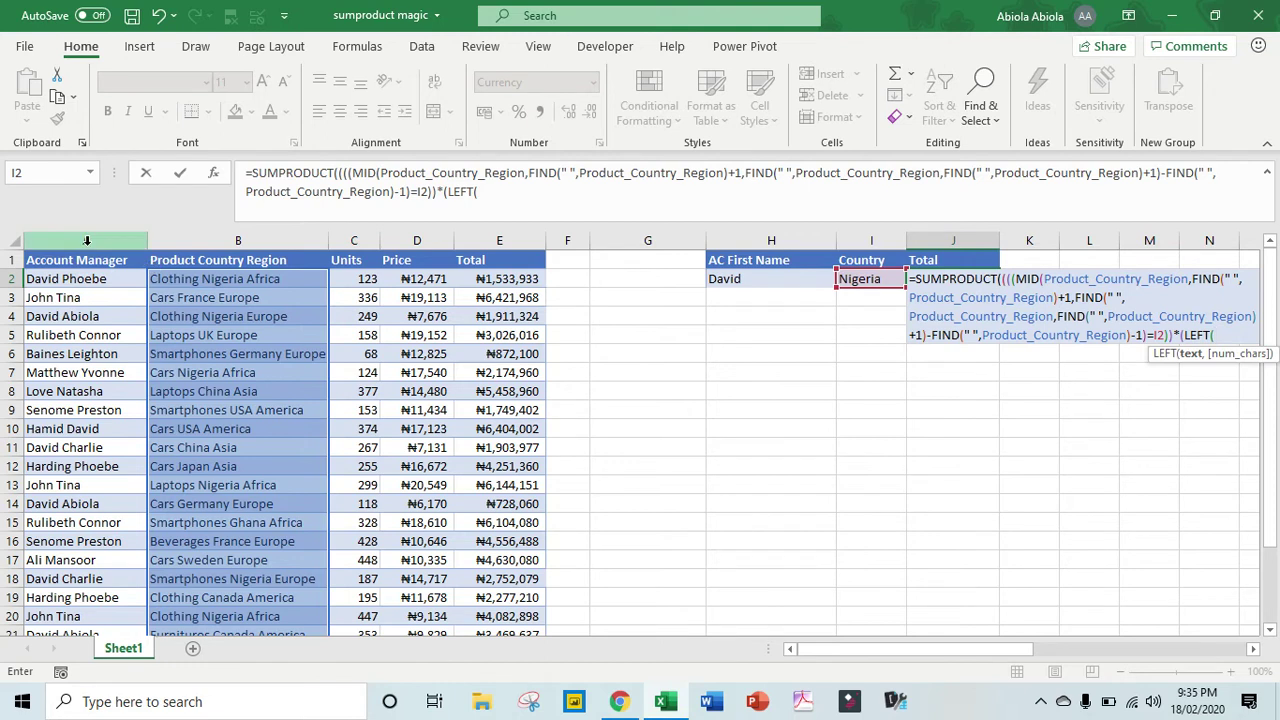
{"action": "type", "text": "acc"}
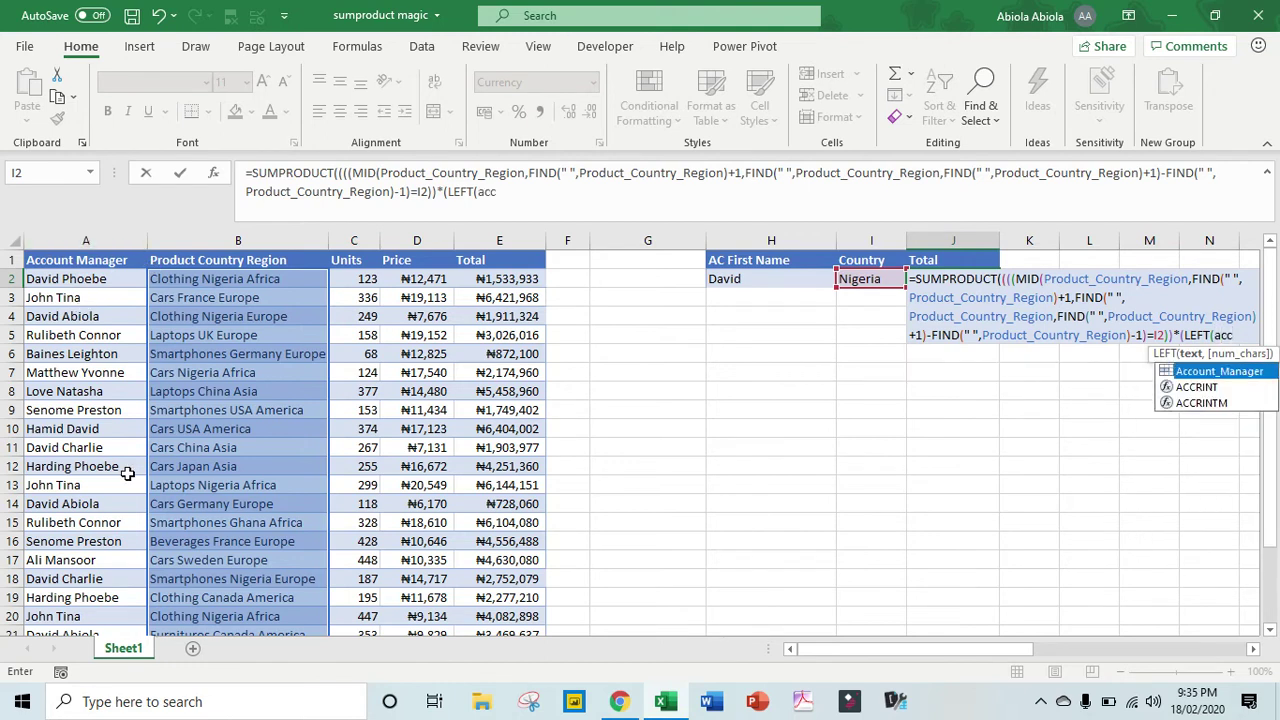
{"action": "key", "text": "Tab"}
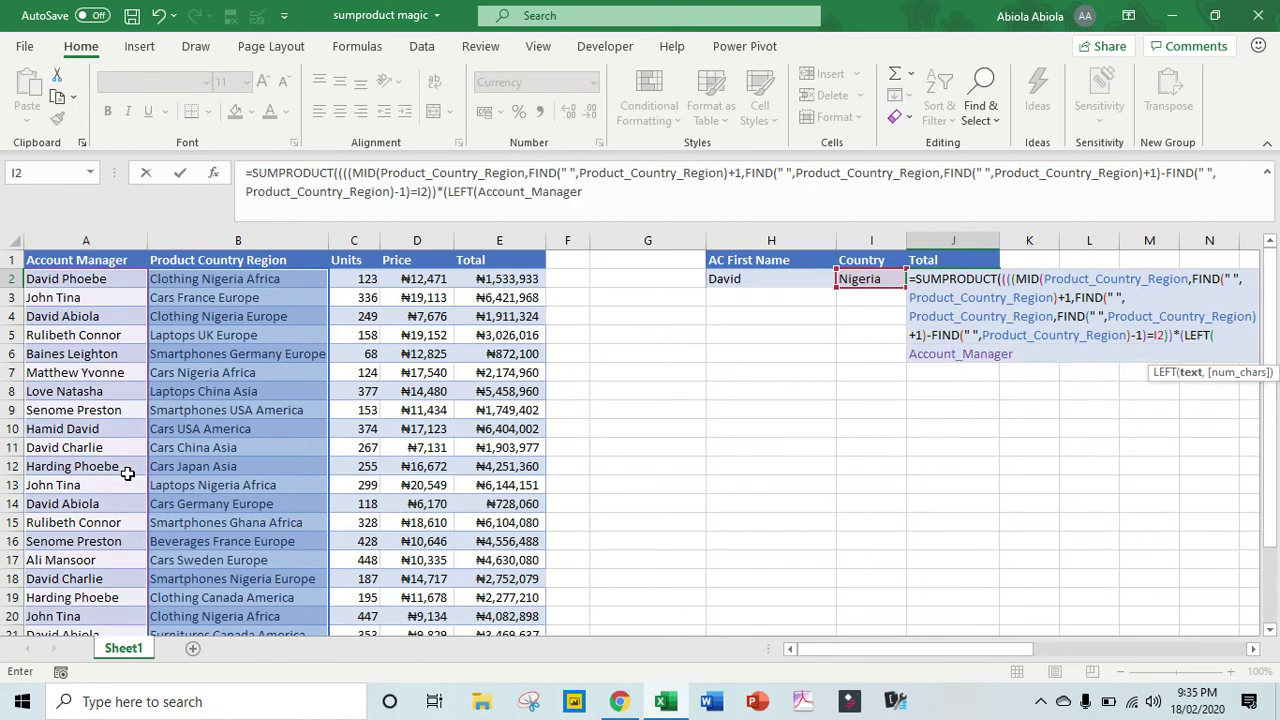
{"action": "type", "text": ","}
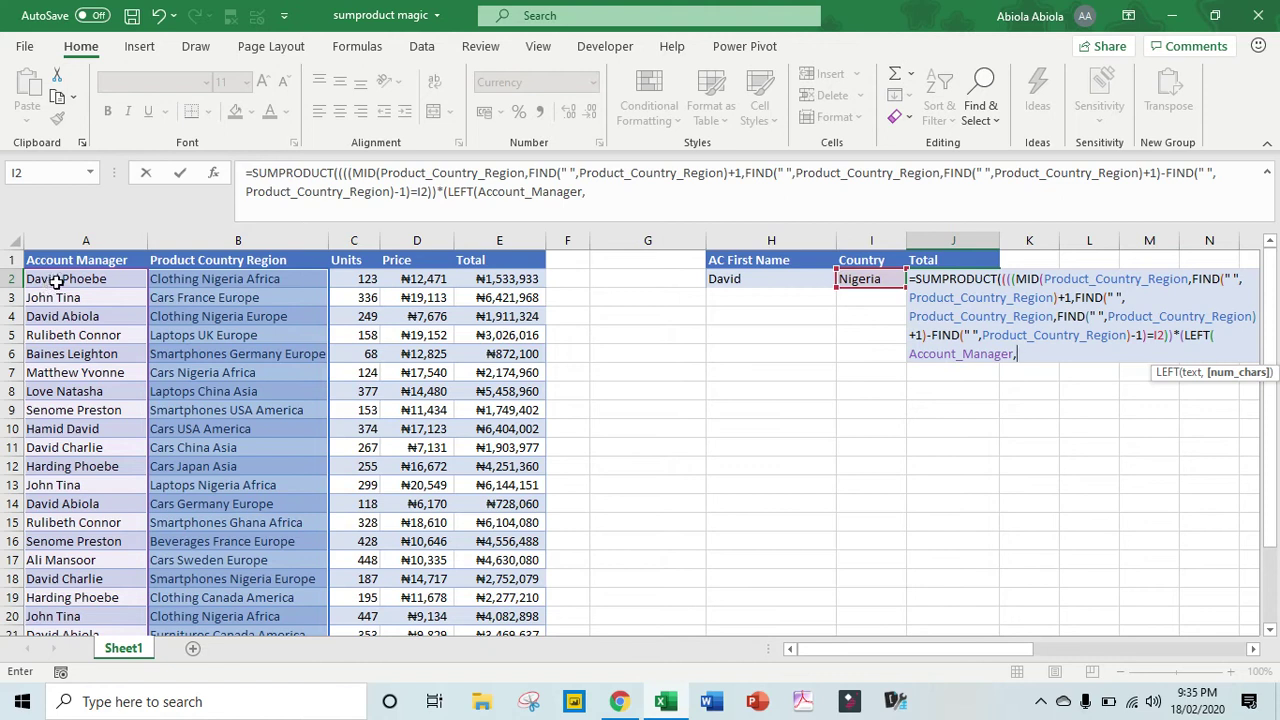
Step: Give LEFT the character count FIND(" ",Account_Manager)-1 so it extracts the first name, and close the LEFT function
{"action": "type", "text": "FIND("}
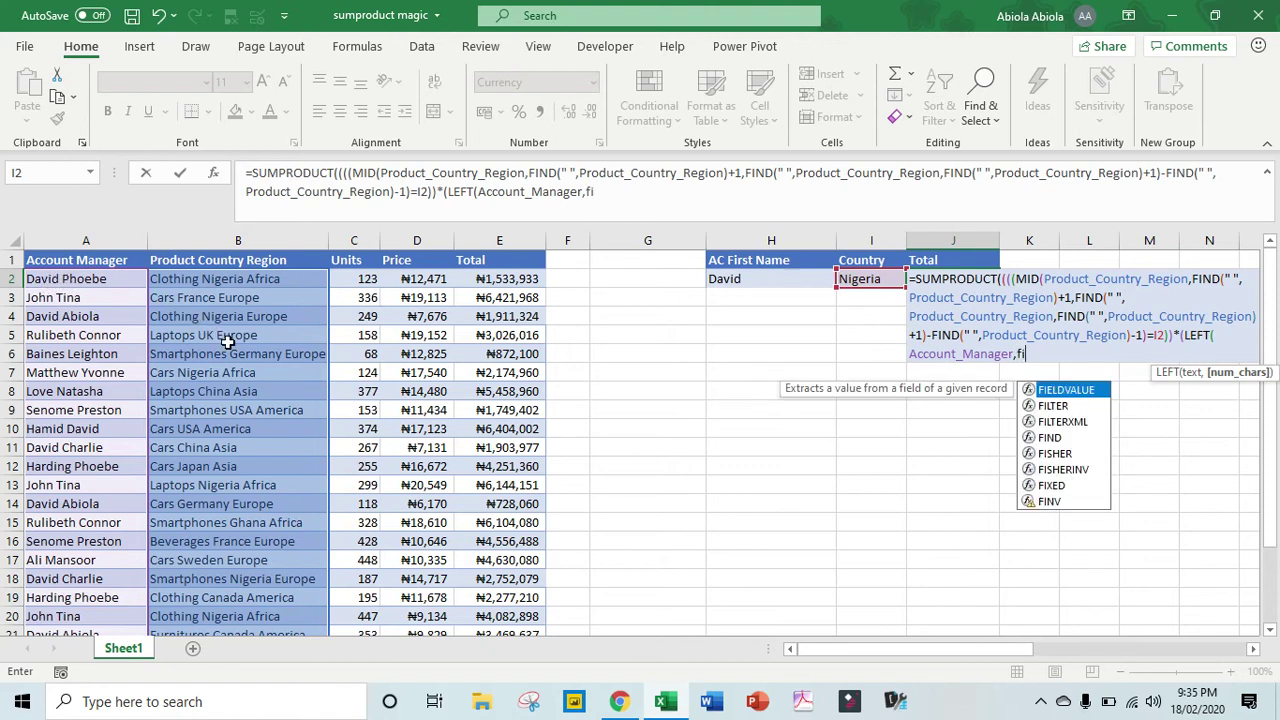
{"action": "type", "text": "\" \","}
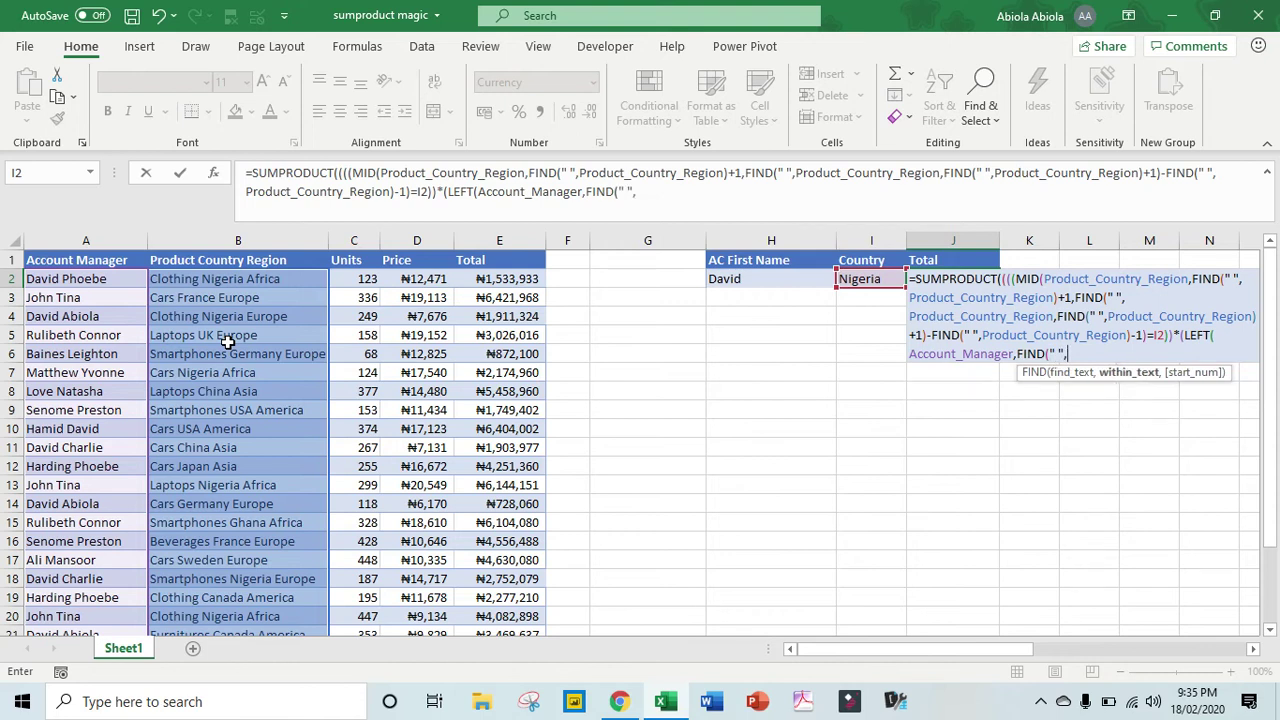
{"action": "type", "text": "acc"}
{"action": "key", "text": "Tab"}
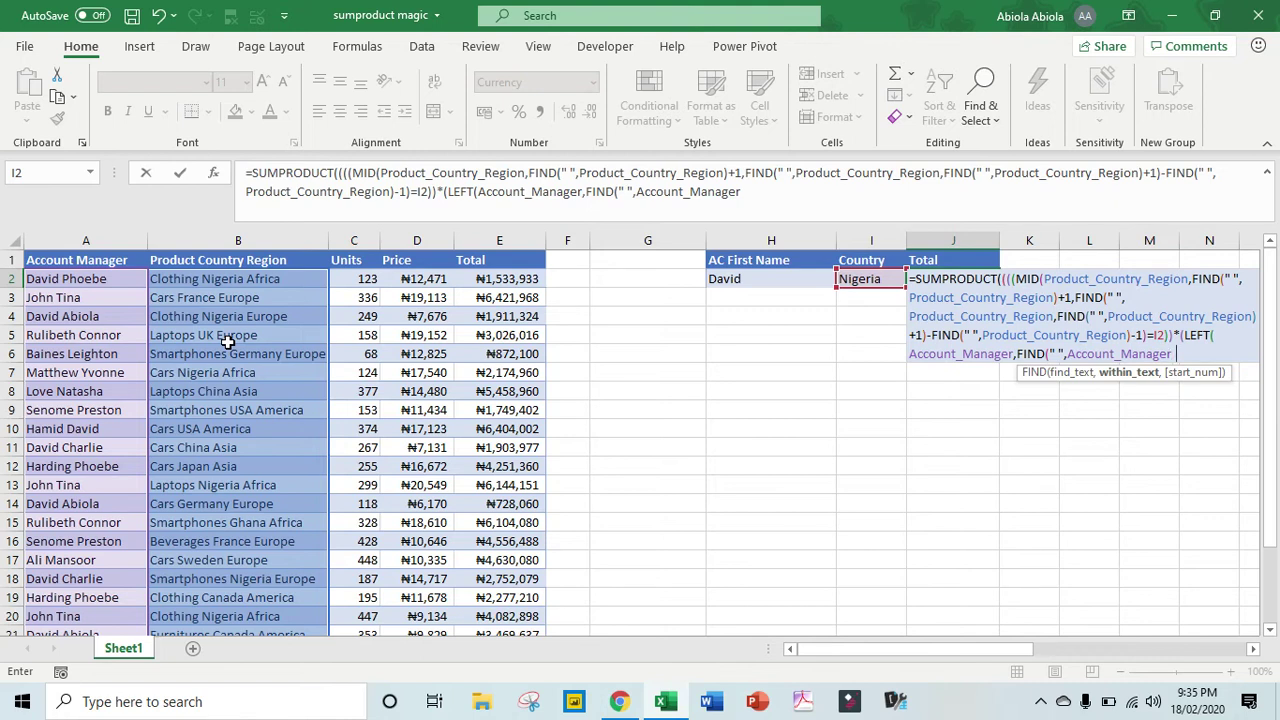
{"action": "type", "text": ")-1"}
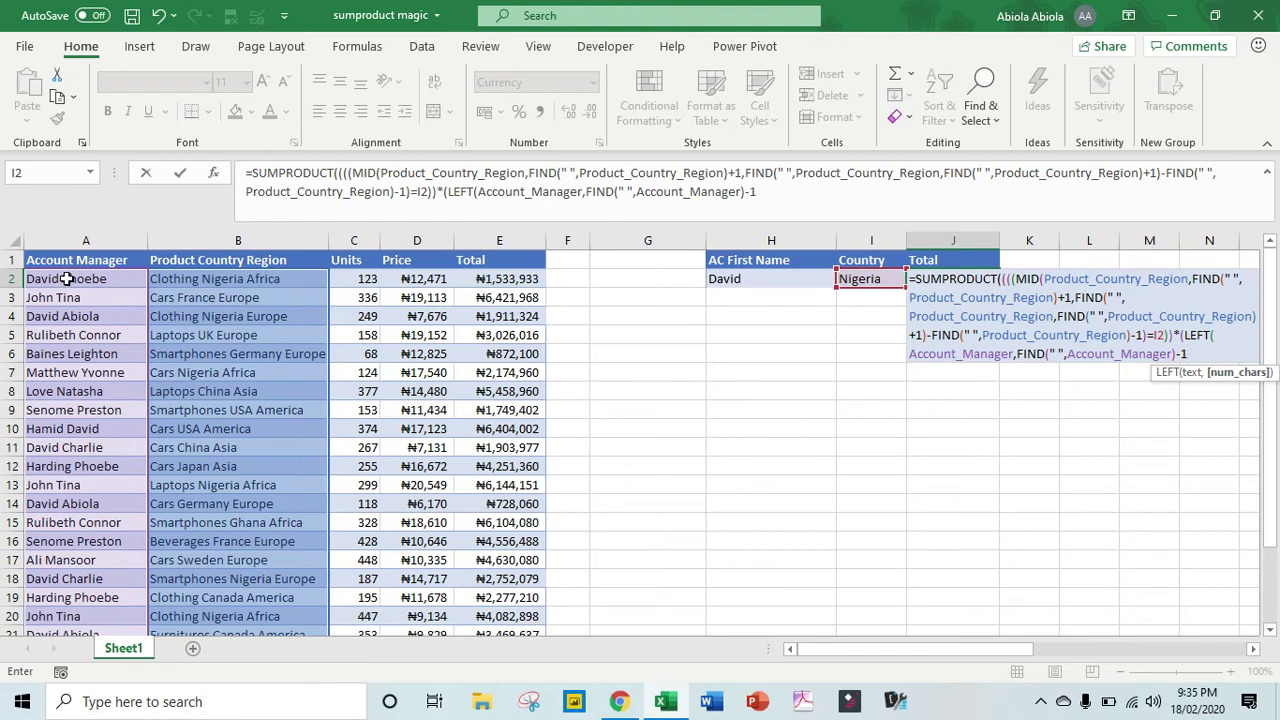
{"action": "type", "text": ")"}
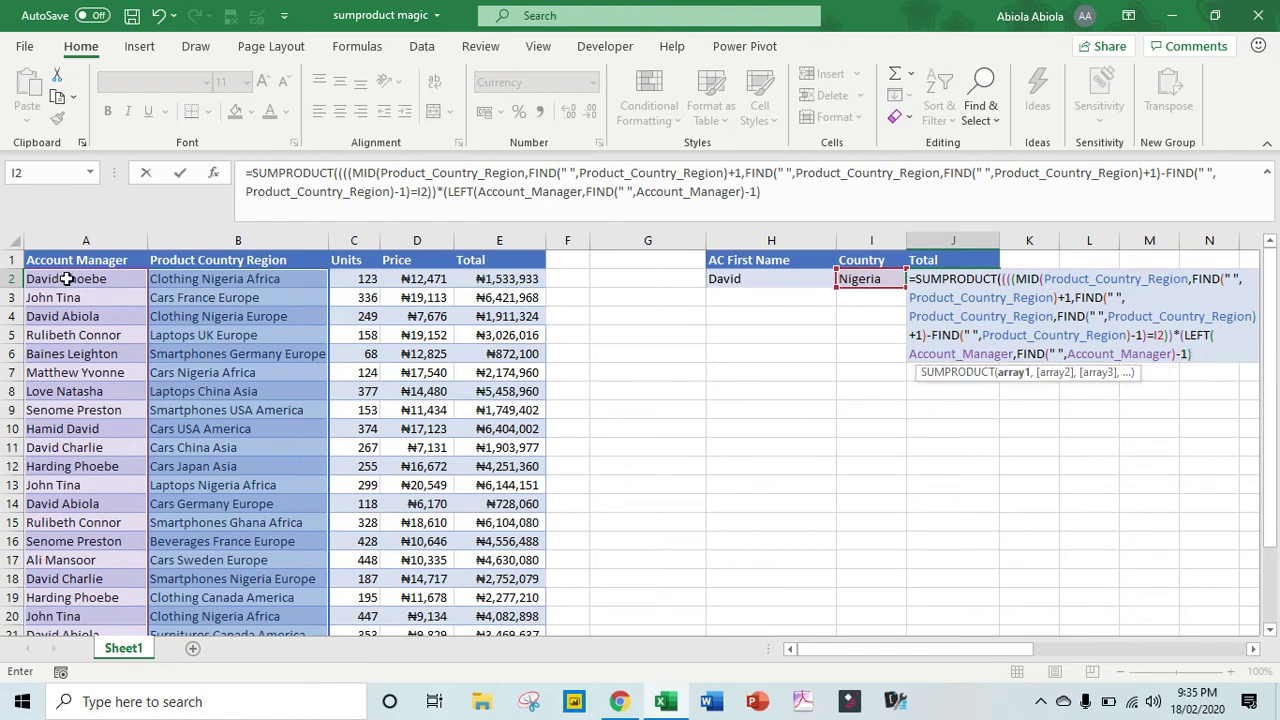
Step: Compare the LEFT result with the first name in H2, and close the condition and its grouping parentheses
{"action": "type", "text": "="}
{"action": "left_click", "coordinate": [801, 279]}
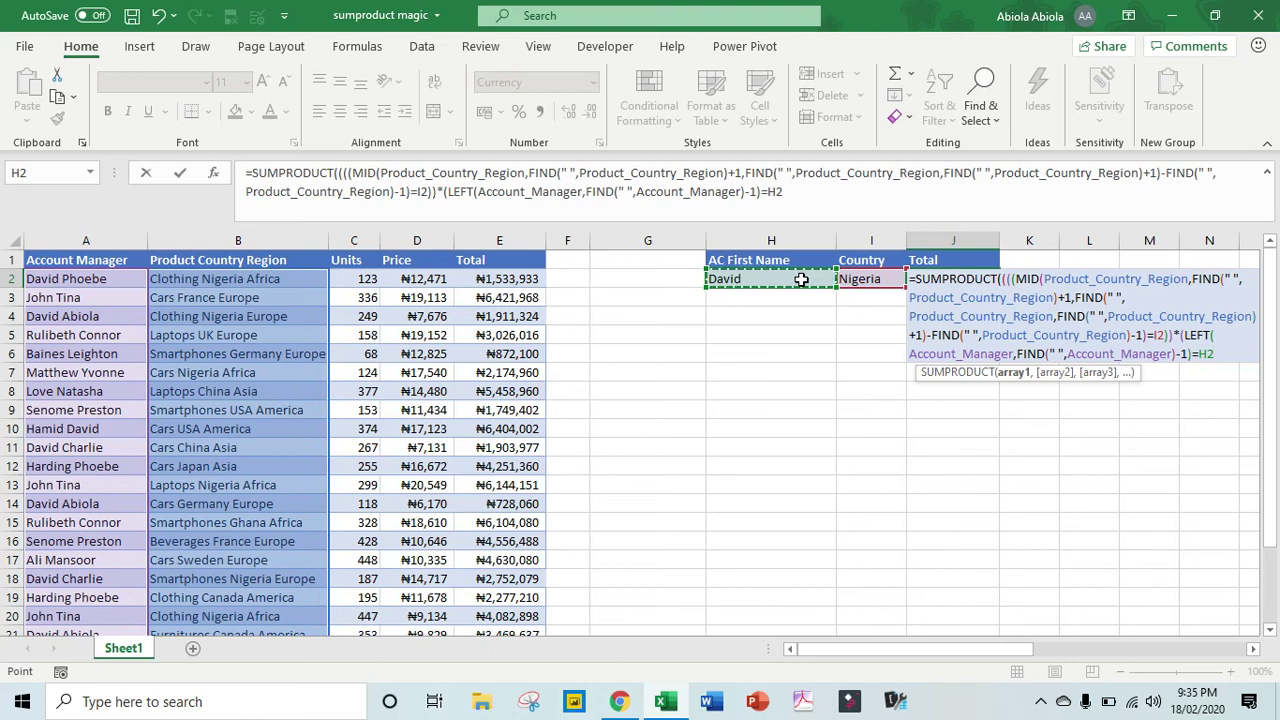
{"action": "type", "text": ")"}
{"action": "type", "text": ")"}
Step: Multiply the conditions by the Total named range, close SUMPRODUCT, and enter the formula in J2
{"action": "type", "text": "tot"}
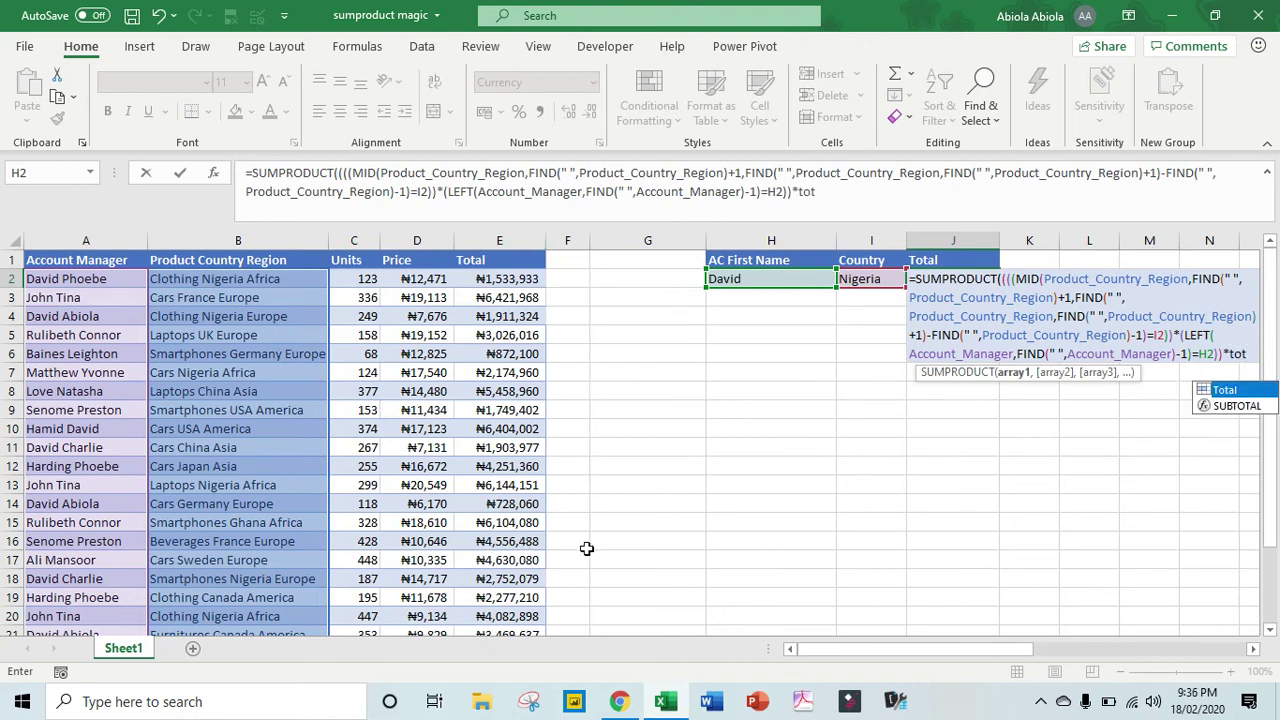
{"action": "key", "text": "Tab"}
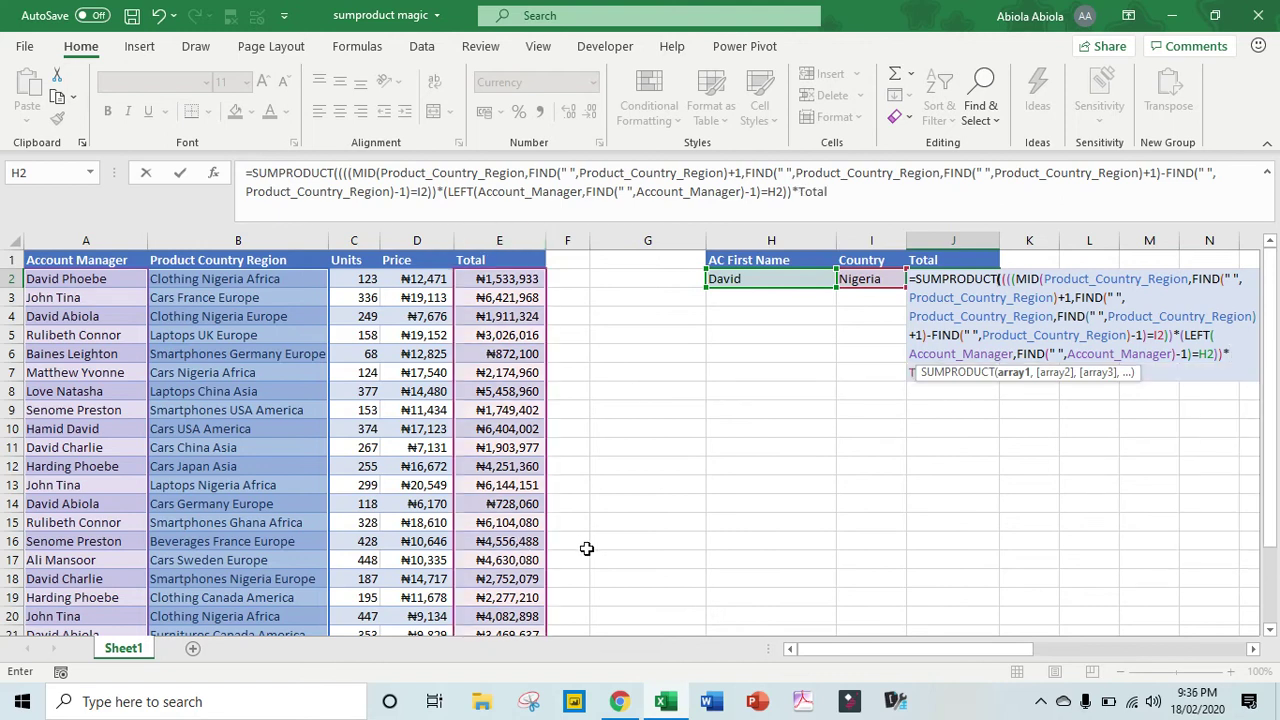
{"action": "type", "text": ")"}
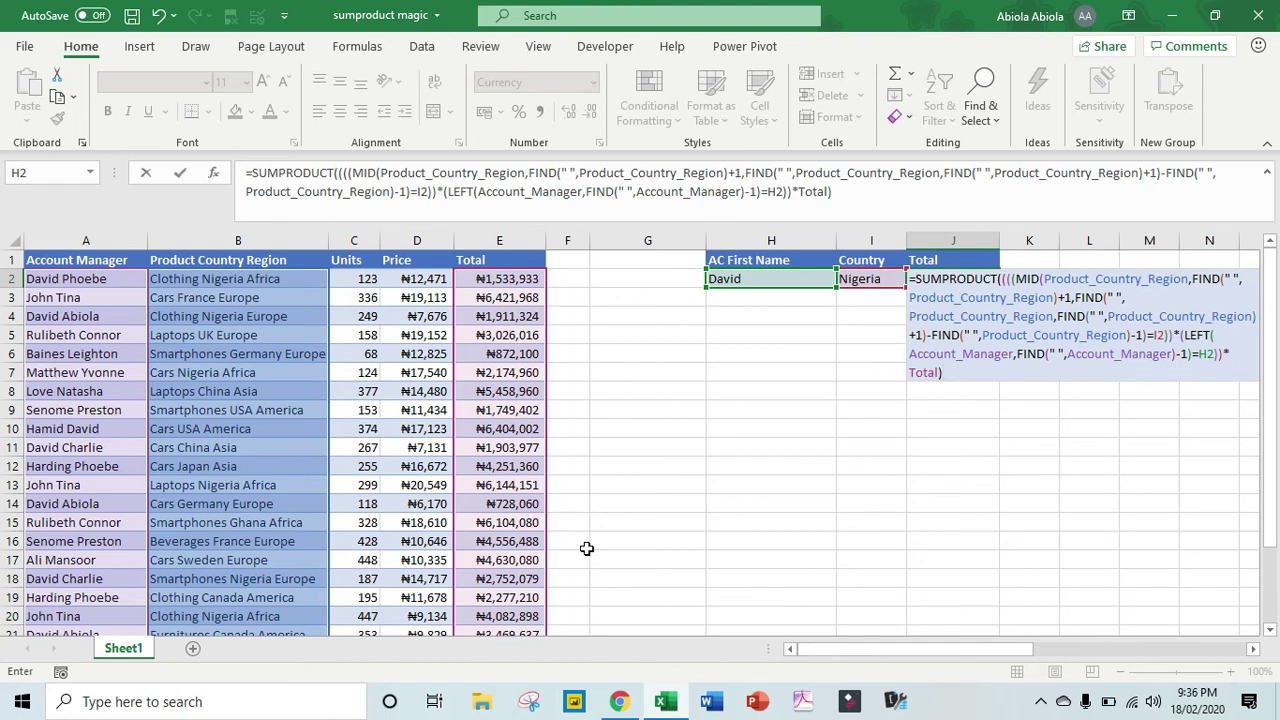
{"action": "key", "text": "ctrl+Return"}
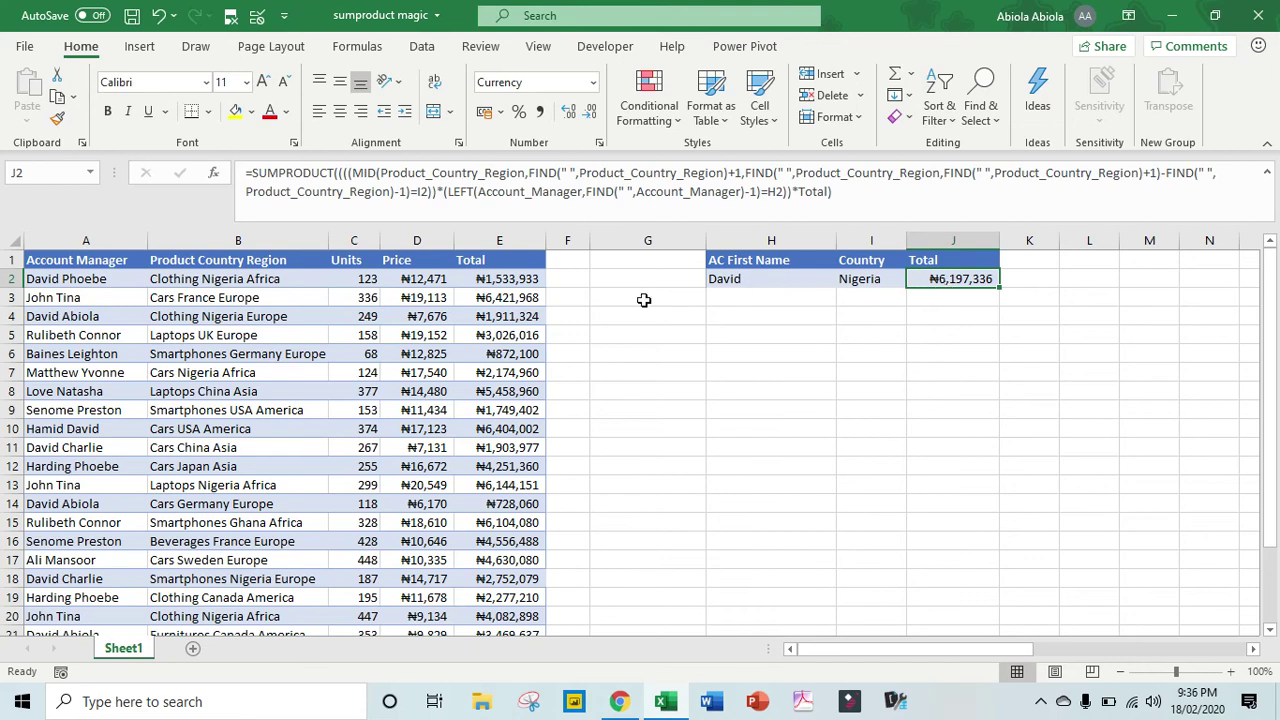
Step: Fill the matching Total cells E2, E4 and E18 with yellow, and select J2 to check their sum against the formula
{"action": "mouse_move", "coordinate": [1277, 290]}
{"action": "left_mouse_down"}
{"action": "mouse_move", "coordinate": [1277, 330]}
{"action": "mouse_move", "coordinate": [1276, 265]}
{"action": "left_mouse_up"}
{"action": "left_click", "coordinate": [58, 280]}
{"action": "left_click", "coordinate": [232, 278]}
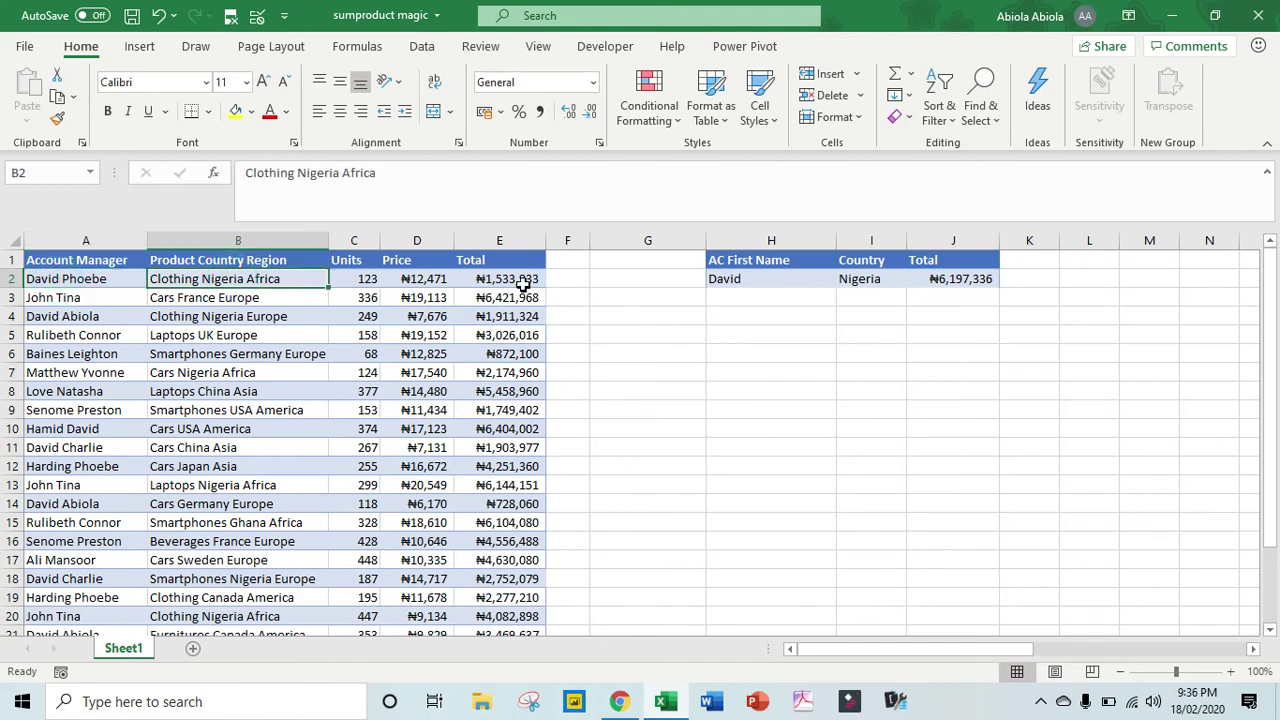
{"action": "left_click", "coordinate": [523, 279]}
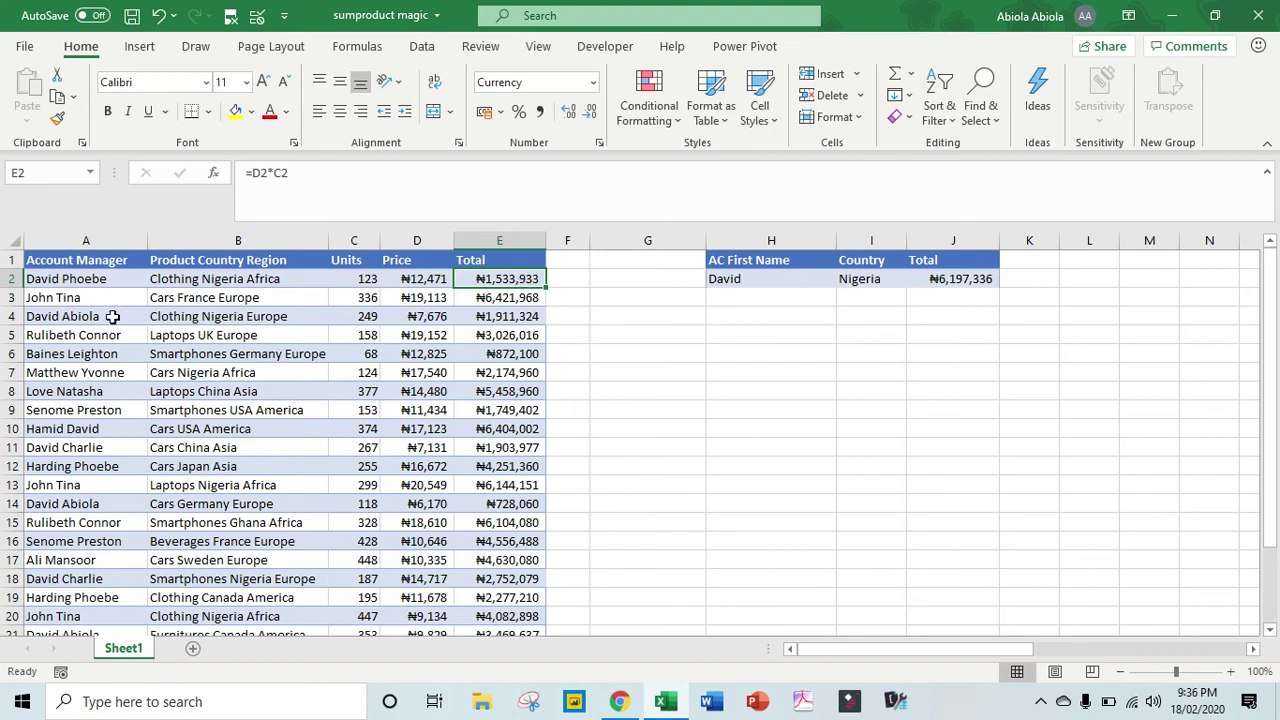
{"action": "left_click", "coordinate": [511, 316], "text": "ctrl"}
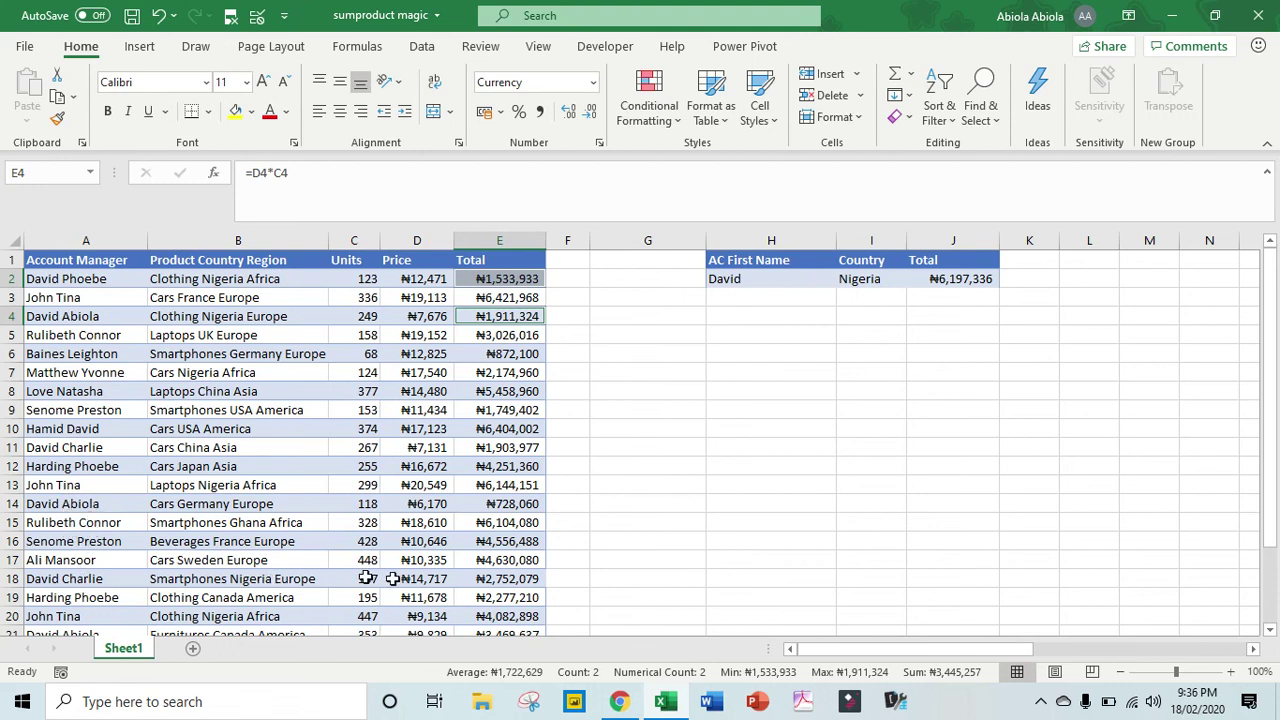
{"action": "left_click", "coordinate": [486, 580], "text": "ctrl"}
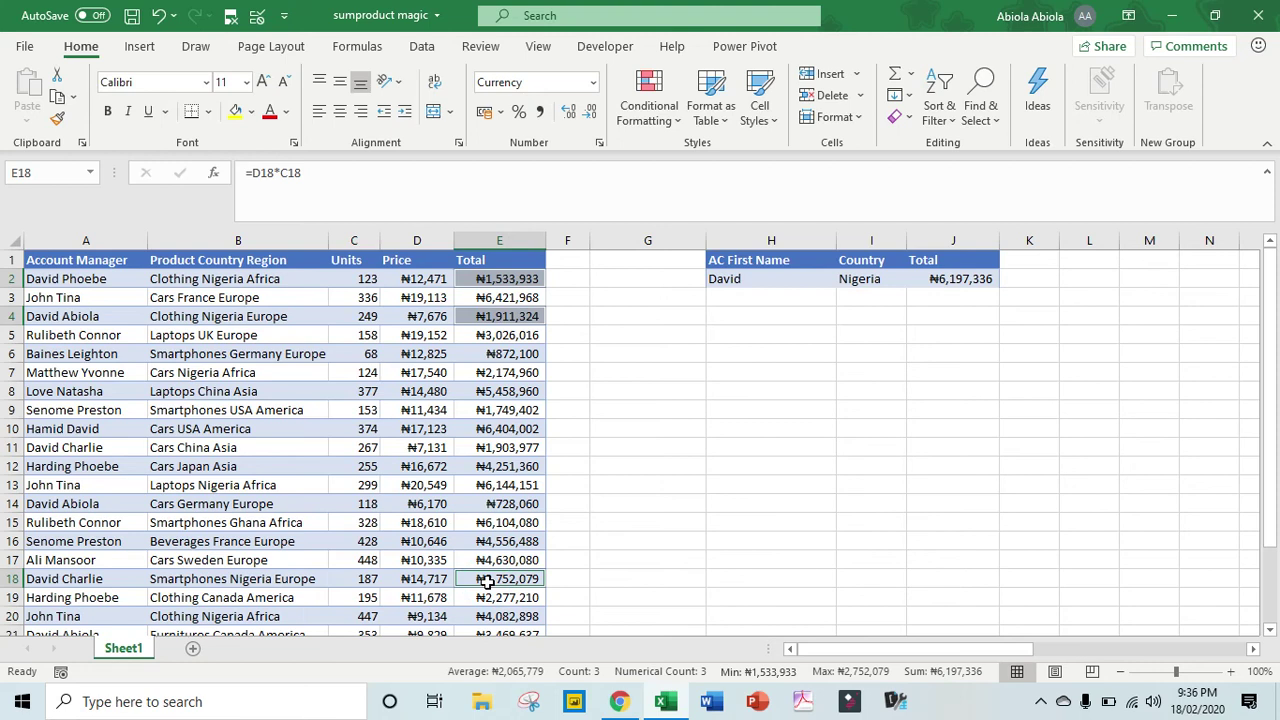
{"action": "left_click", "coordinate": [234, 110]}
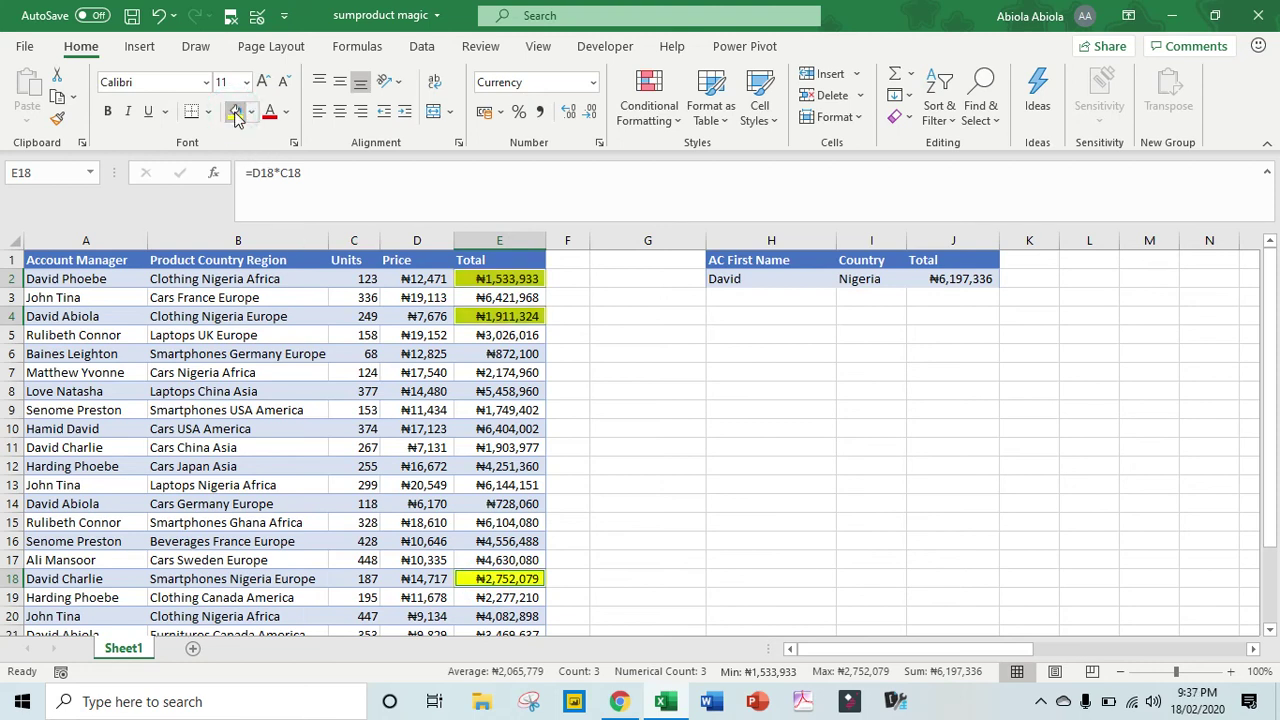
{"action": "left_click", "coordinate": [988, 279]}
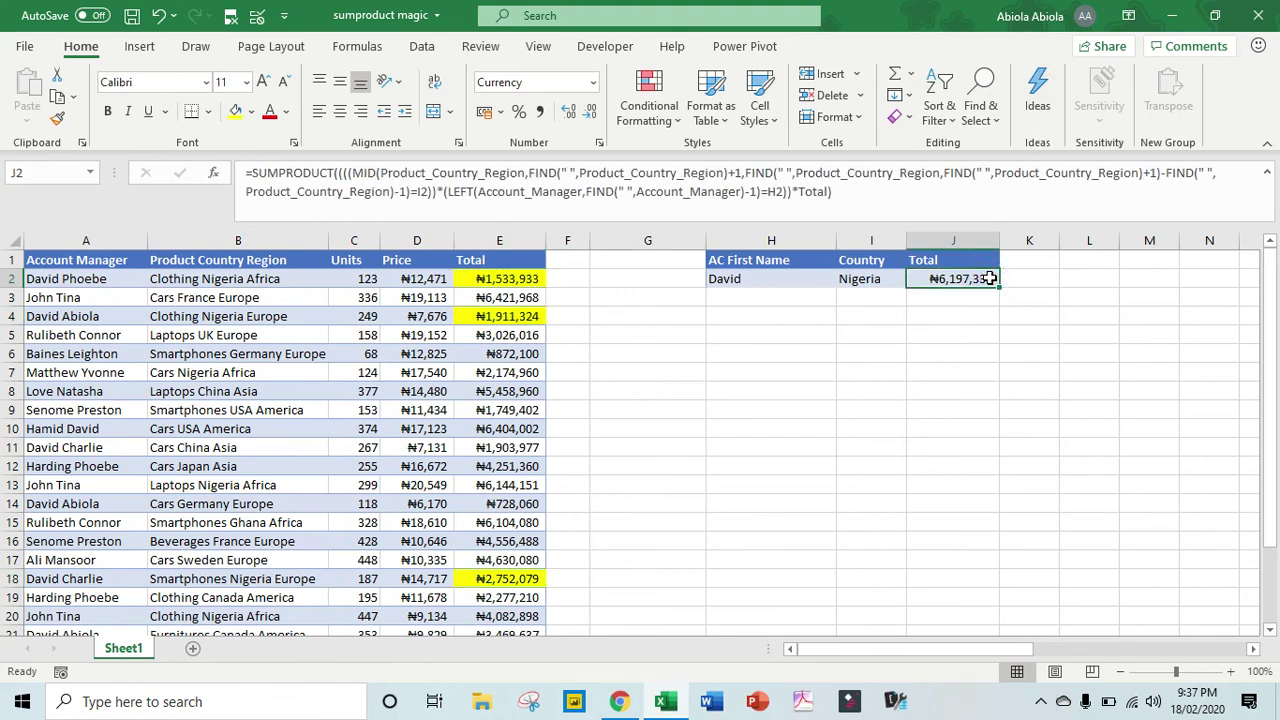